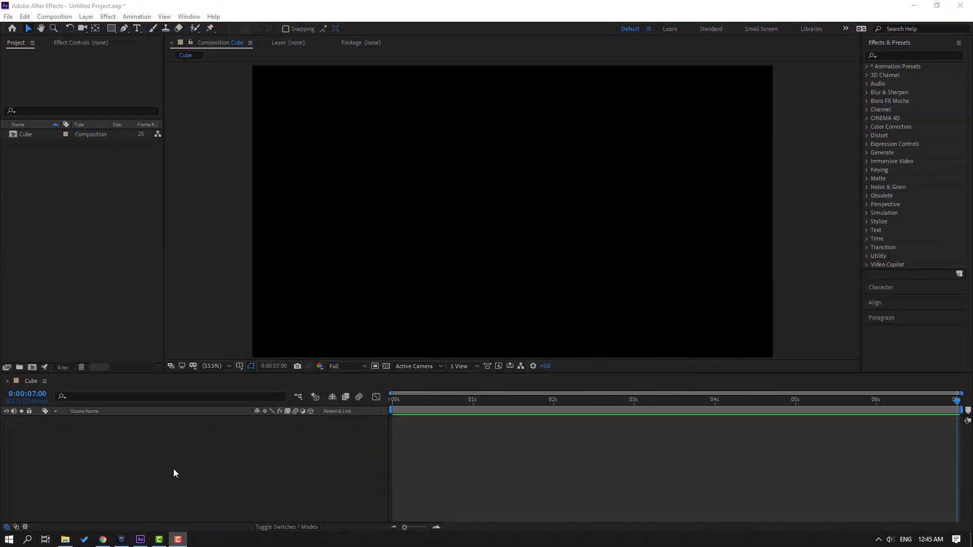
Create a new solid layer named BG in the Cube composition.
right_click(148, 448)
mouse_move(248, 333)
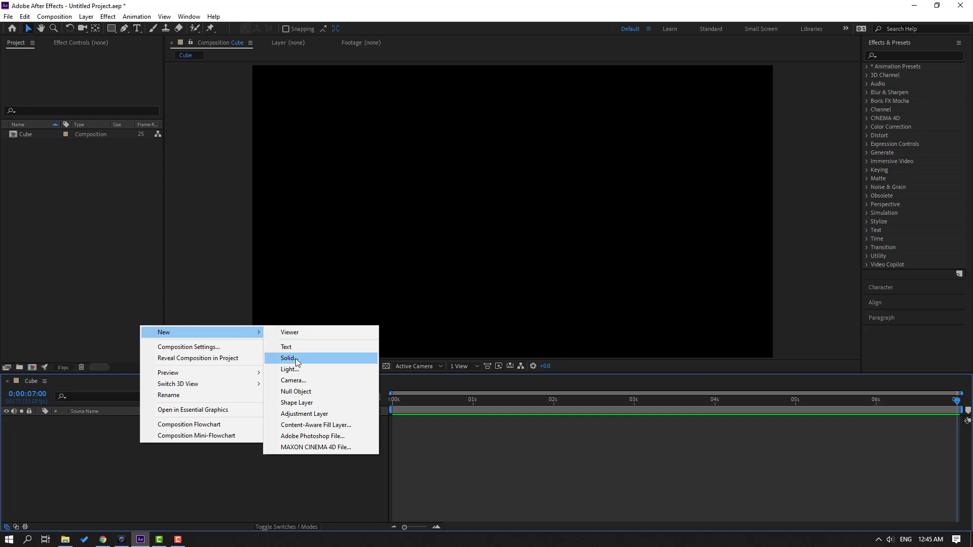
click(288, 359)
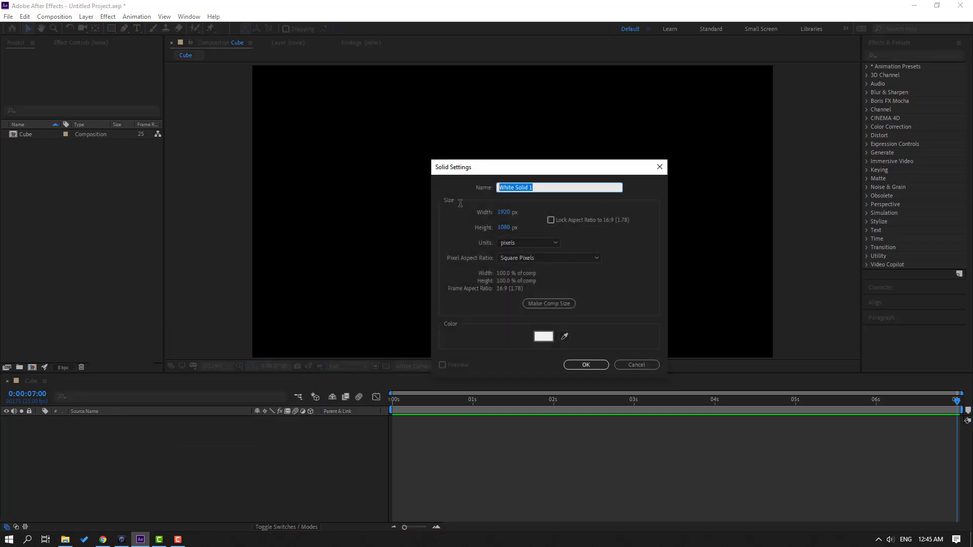
click(591, 363)
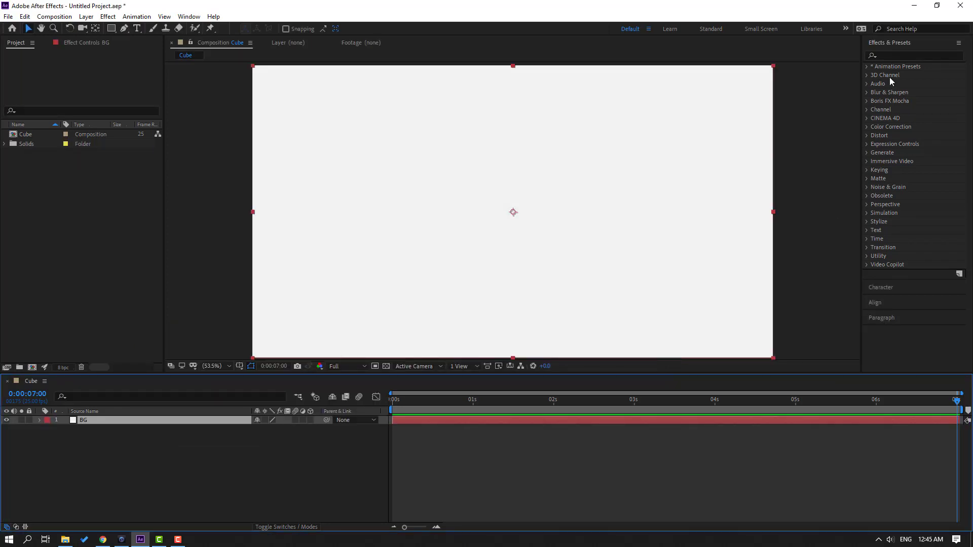
Apply a Fill effect to BG and set its colour to a light sky blue.
click(898, 56)
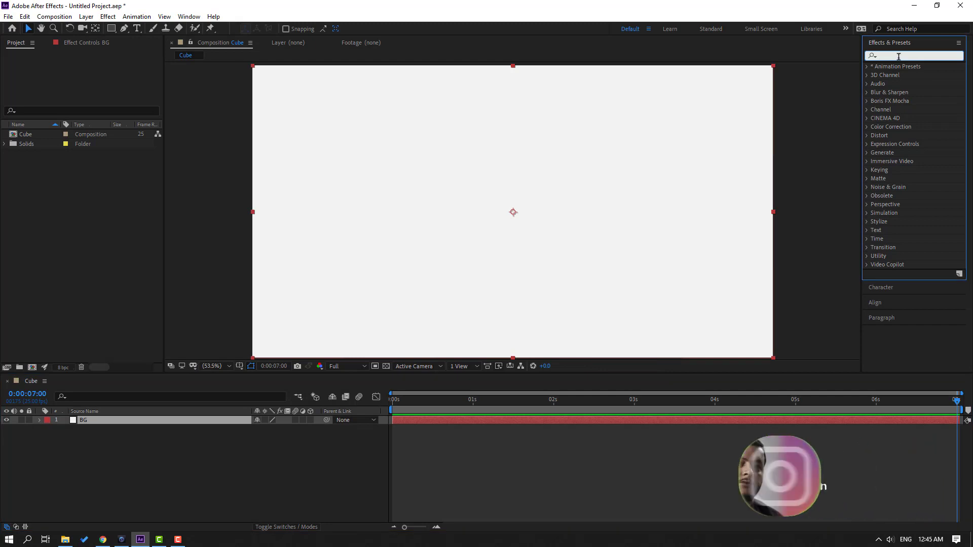
text(fill)
drag(903, 118, 81, 421)
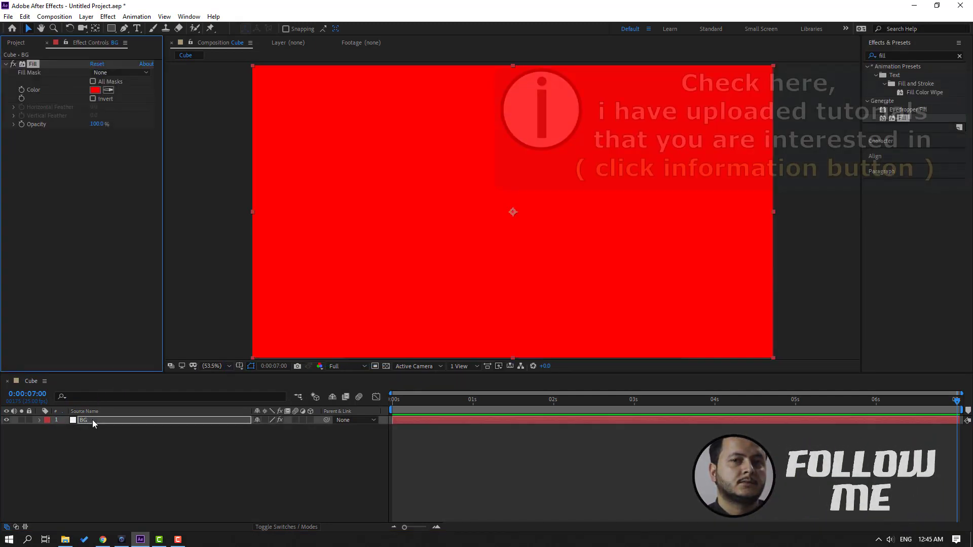
click(95, 90)
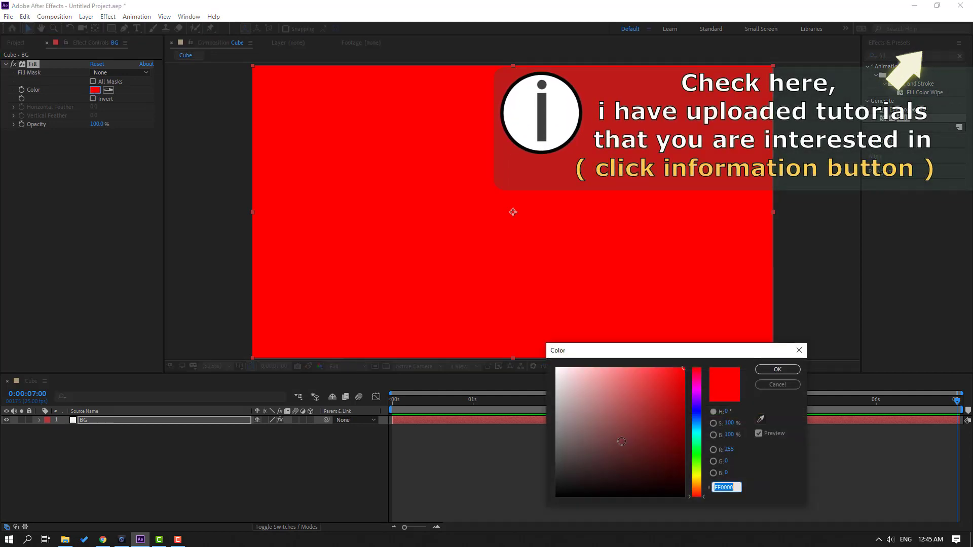
click(697, 423)
drag(657, 387, 653, 361)
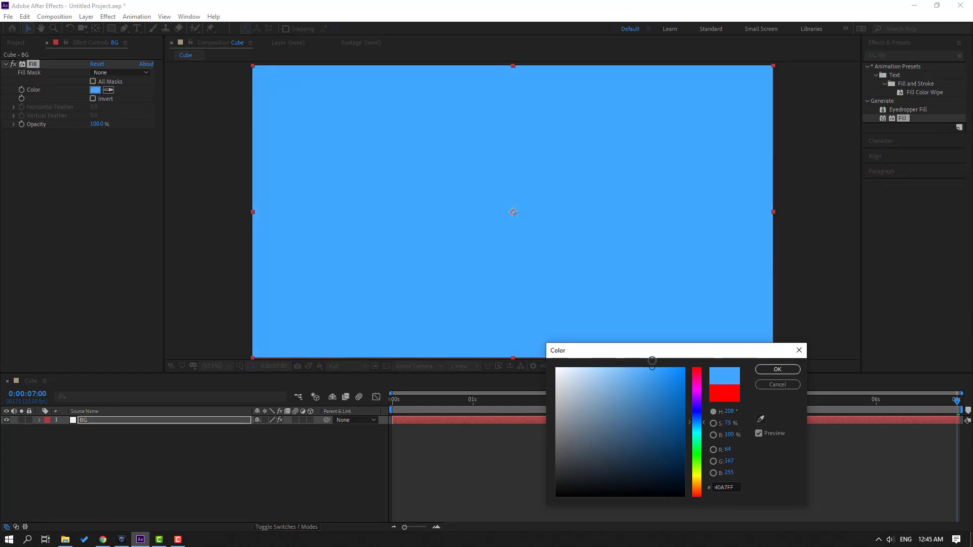
click(777, 370)
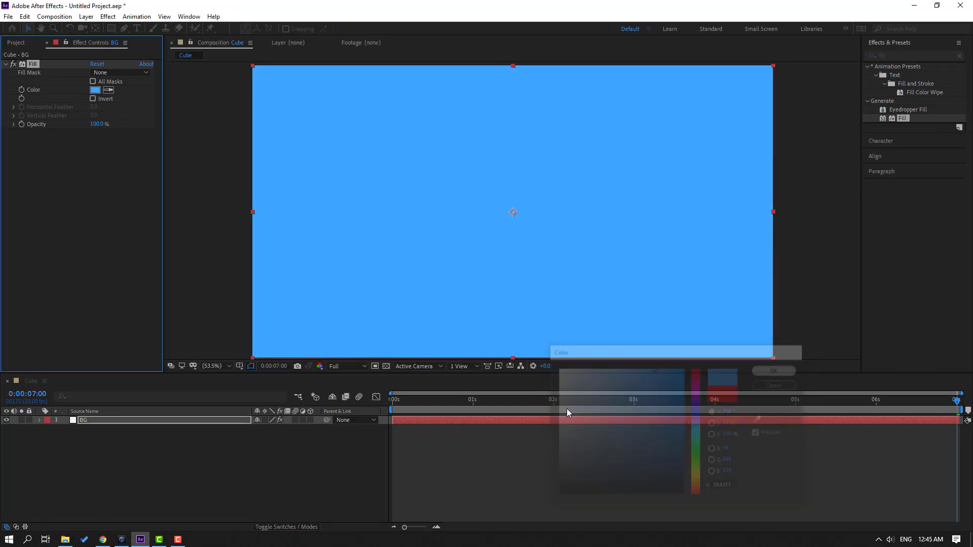
click(32, 433)
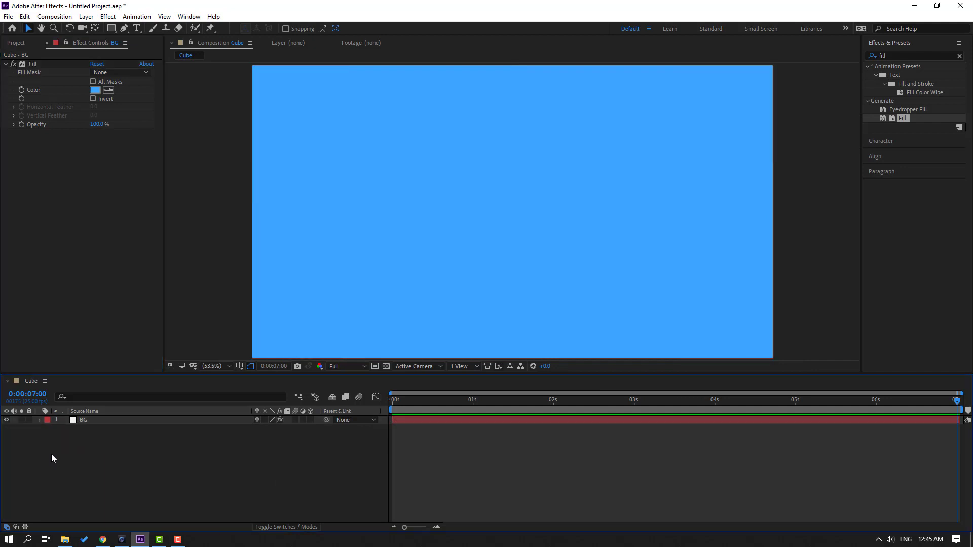
Lock the BG layer and draw a square near the composition centre with the Rectangle Tool.
click(30, 420)
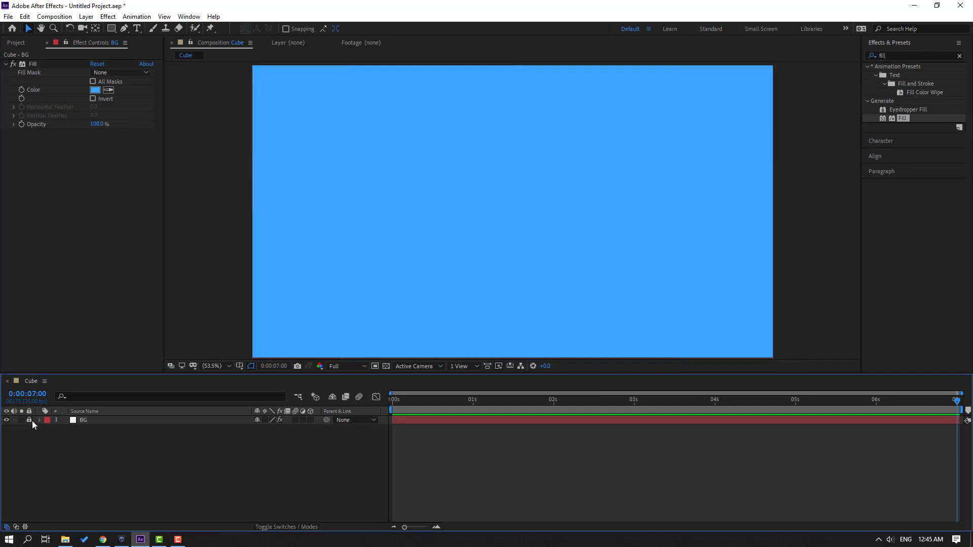
click(112, 28)
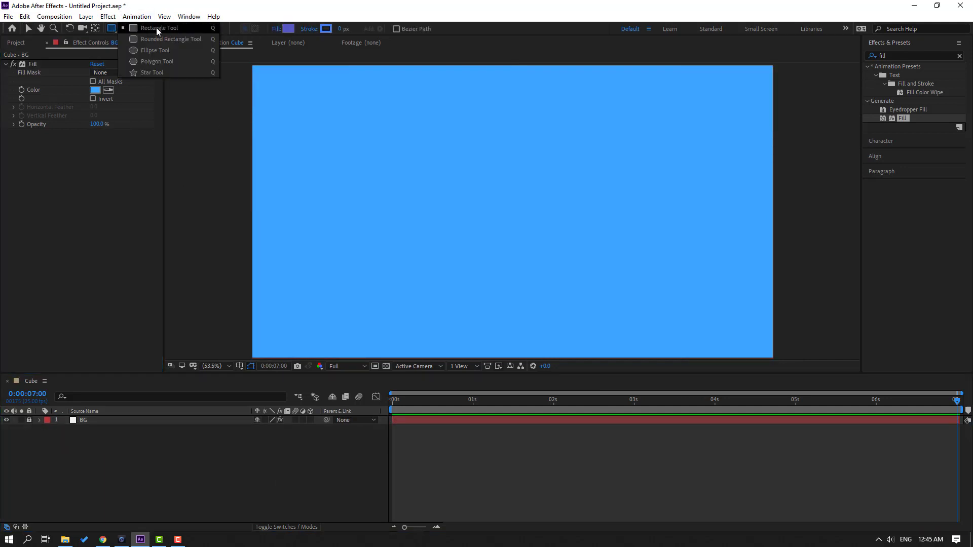
click(211, 29)
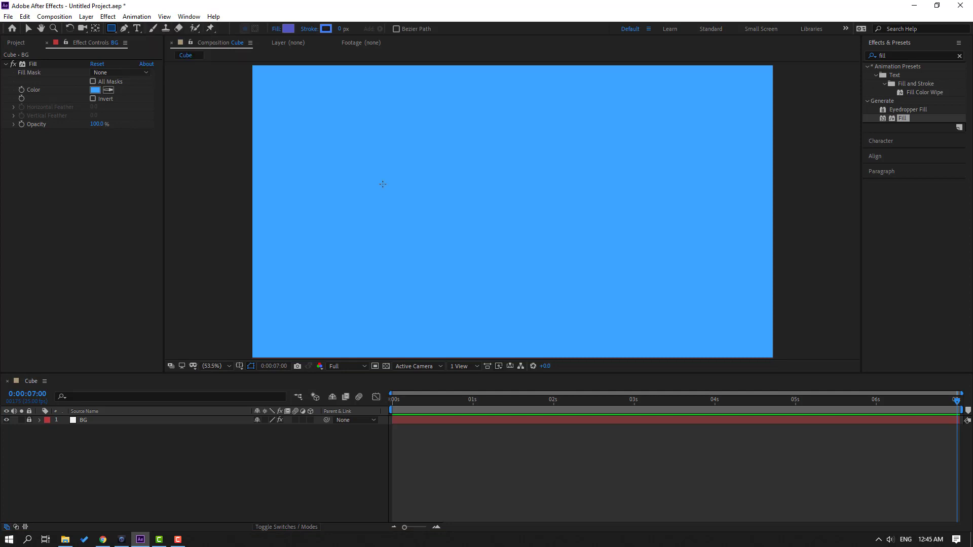
drag(429, 180, 489, 239)
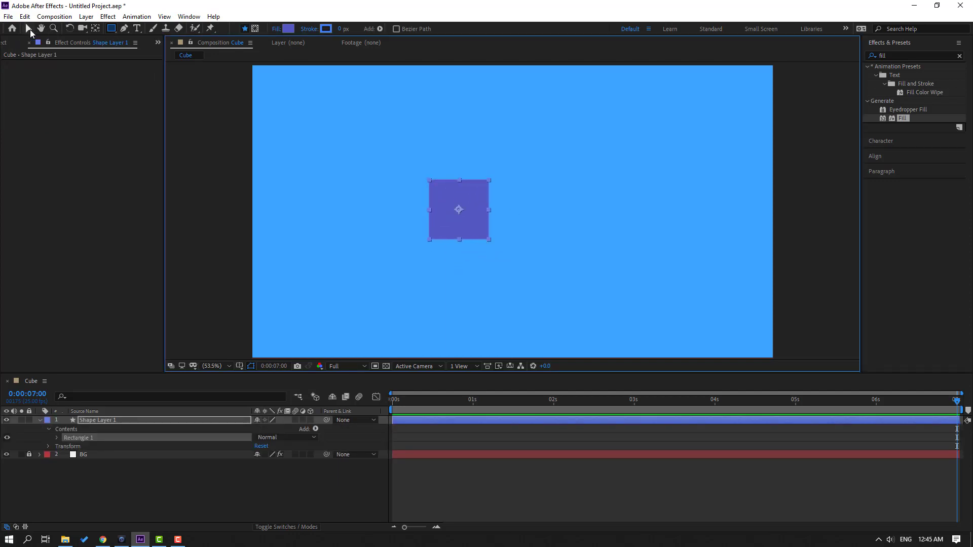
click(29, 29)
Set the square's fill colour to pure white (FFFFFF).
click(369, 28)
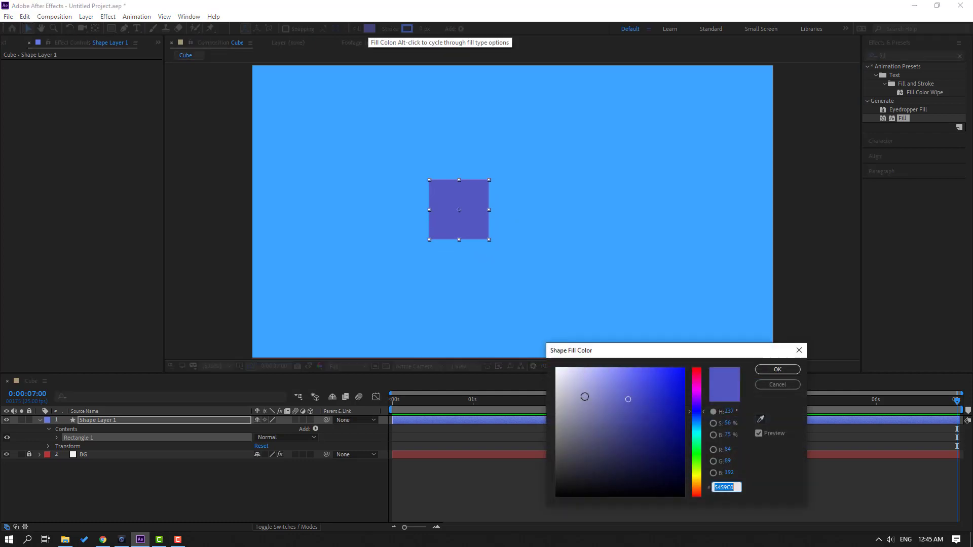
click(557, 370)
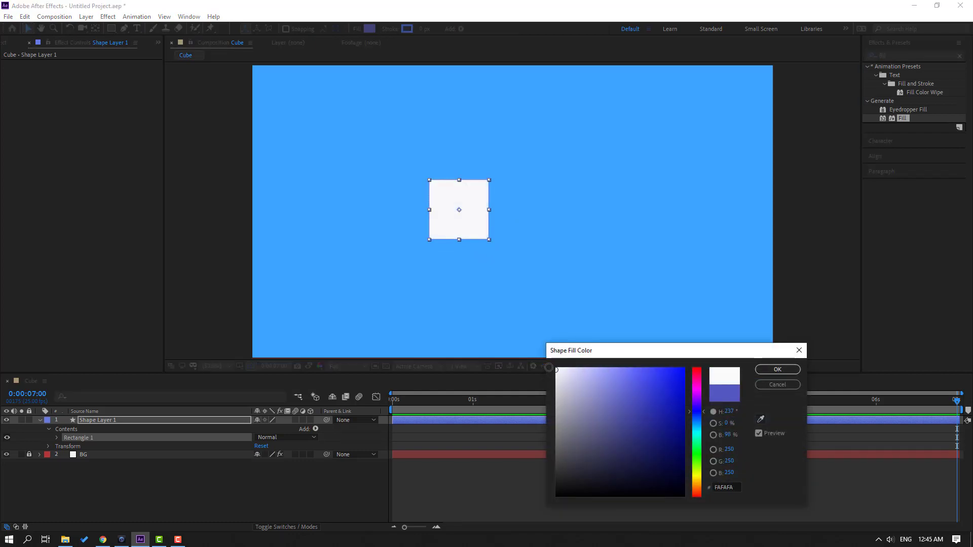
click(777, 370)
click(40, 420)
Rename Shape Layer 1 to 'cube'.
click(99, 420)
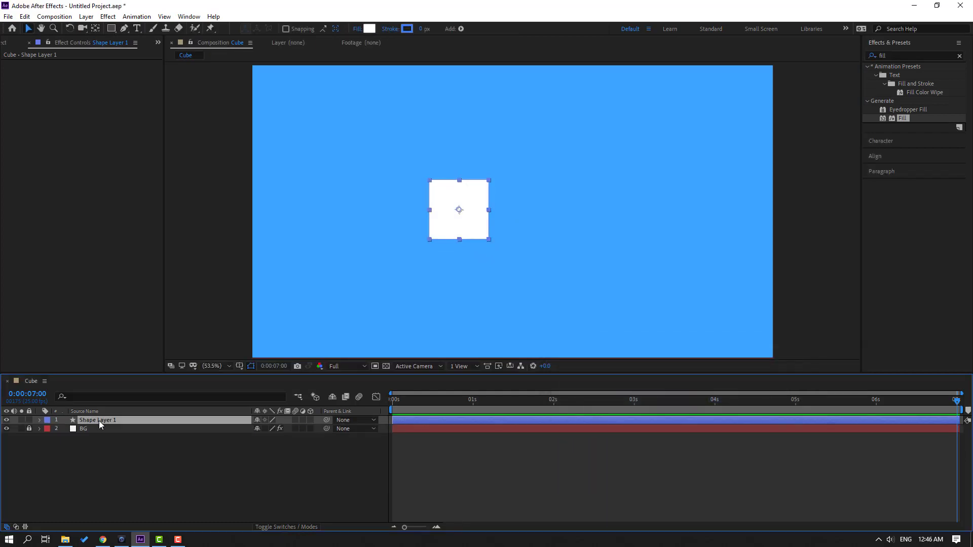
key(Return)
text(cube)
key(Return)
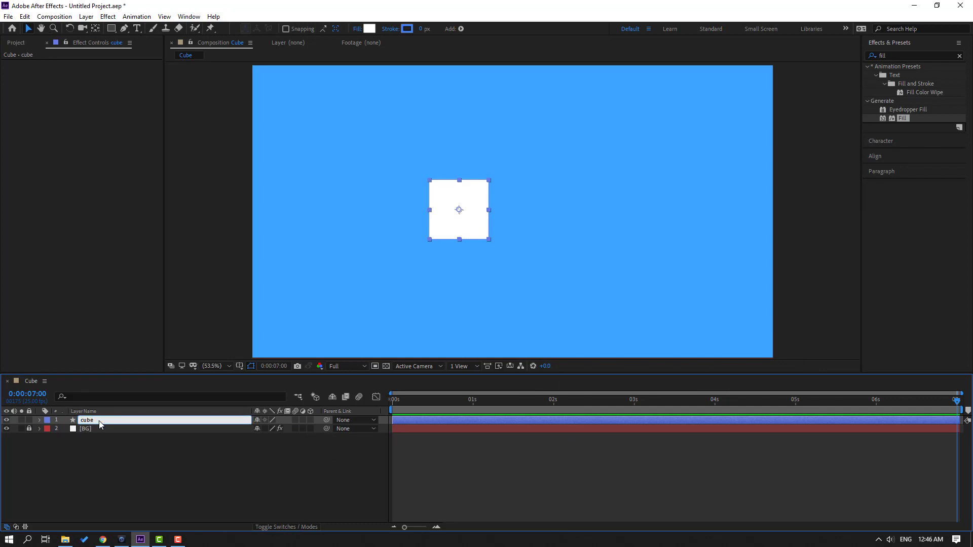
click(226, 451)
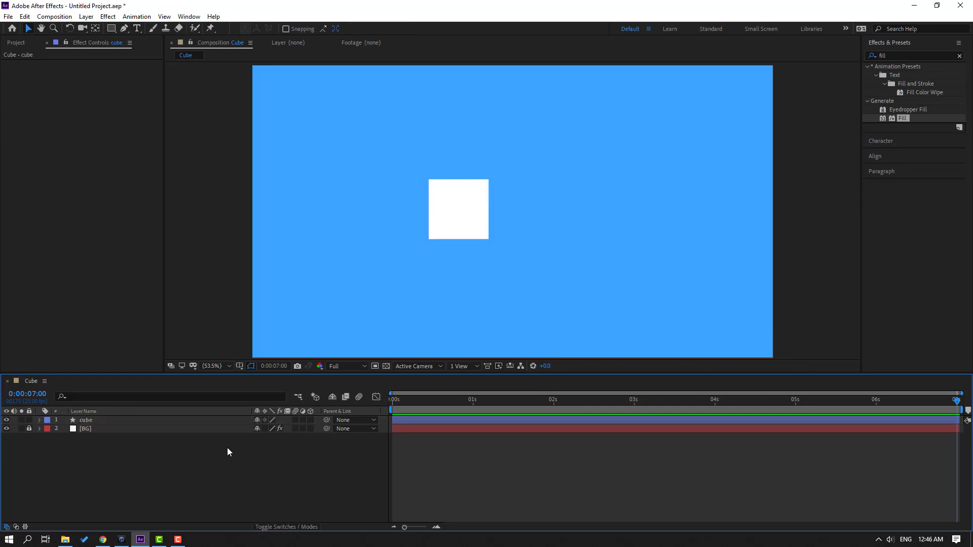
Add a horizontal ground guide and move the cube's anchor point to its bottom edge.
key(ctrl+r)
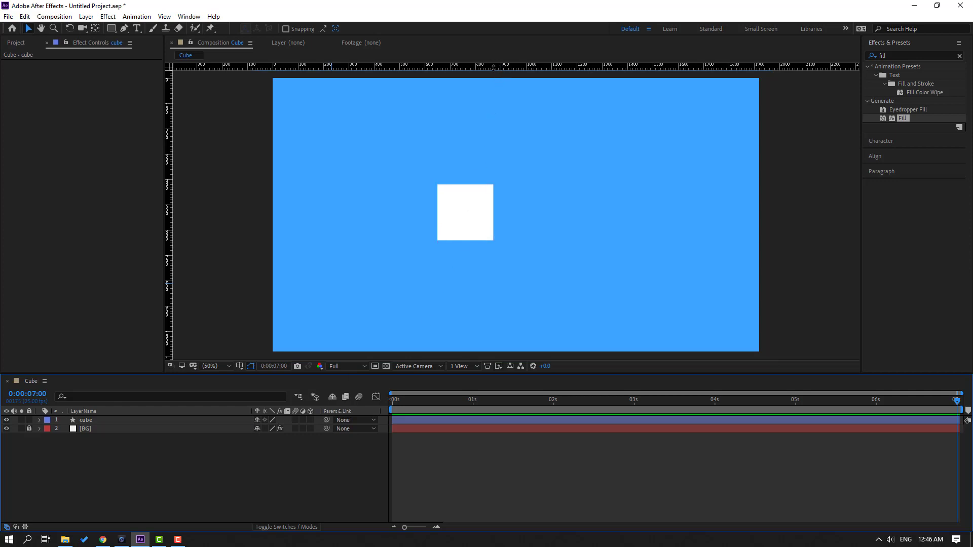
drag(494, 67, 476, 306)
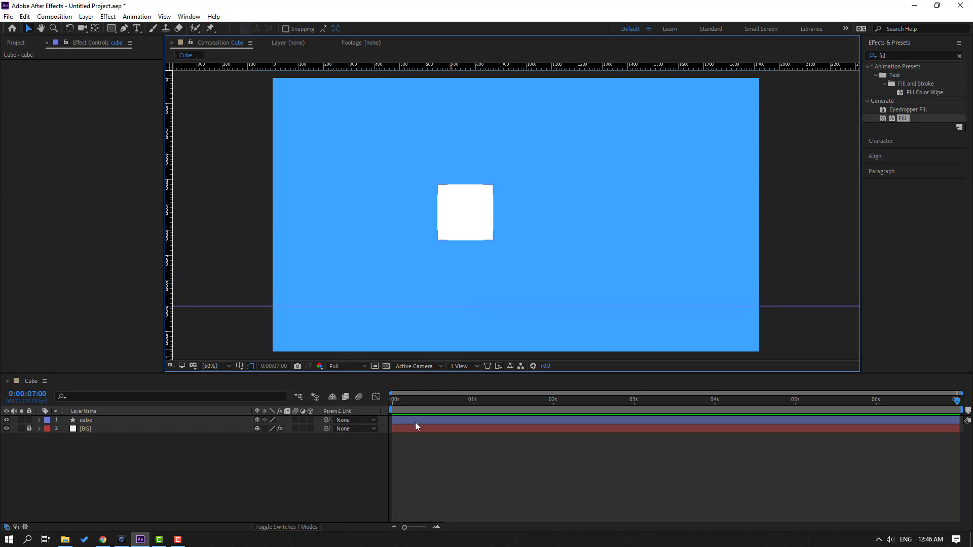
click(460, 211)
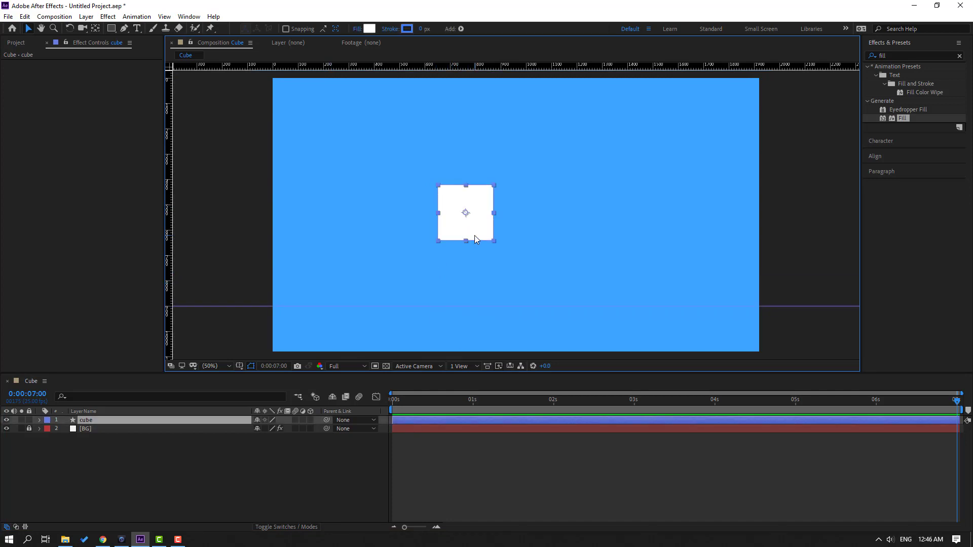
click(95, 29)
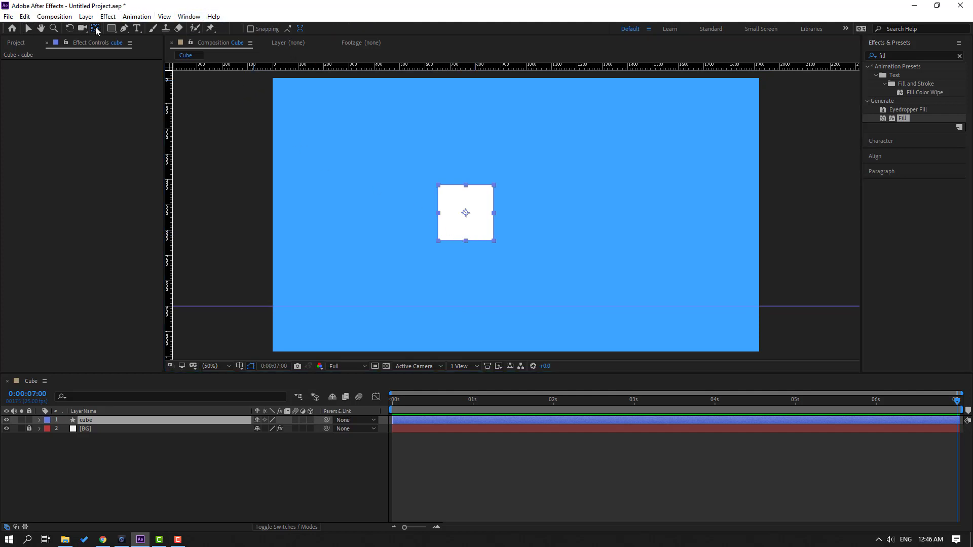
click(465, 214)
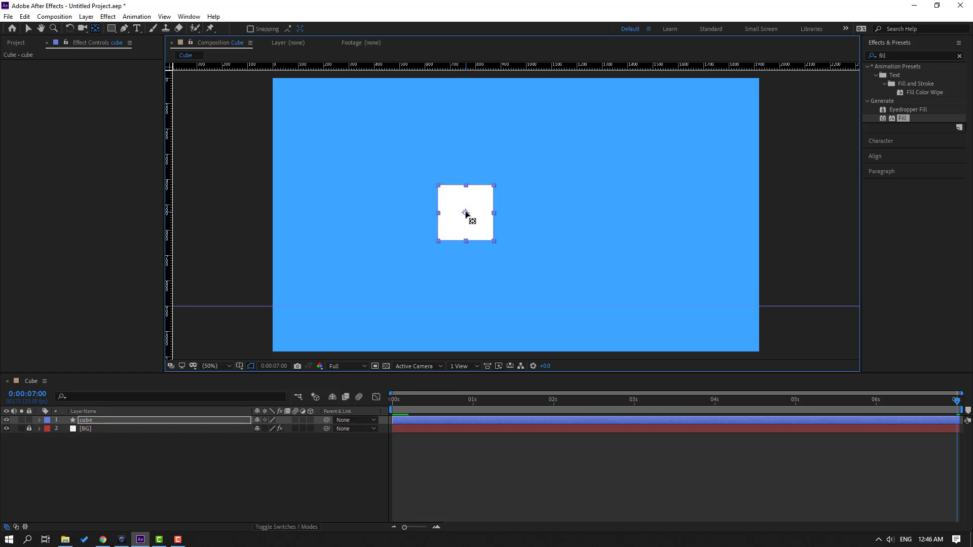
drag(466, 215, 466, 234)
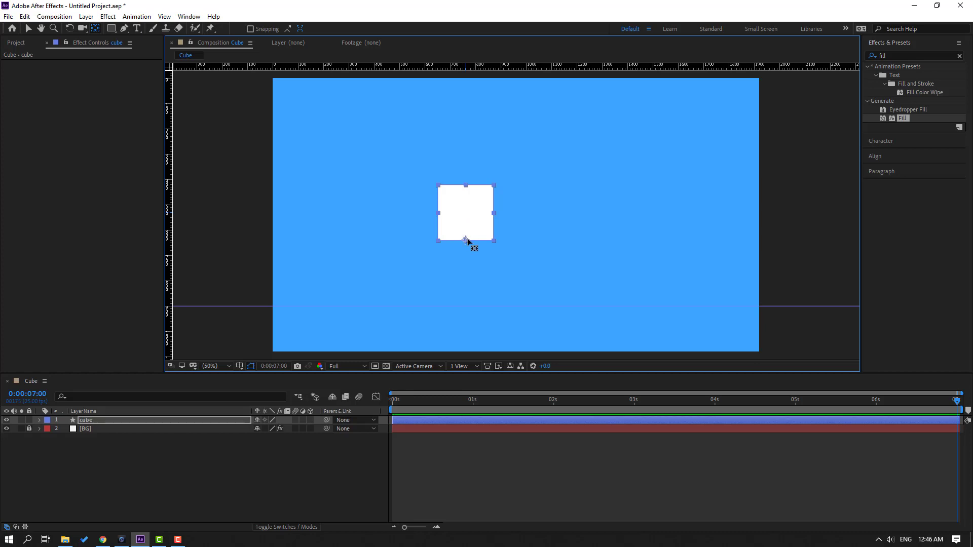
Move the cube lower-left onto the guide and return the time indicator to 0:00:00:00.
click(29, 28)
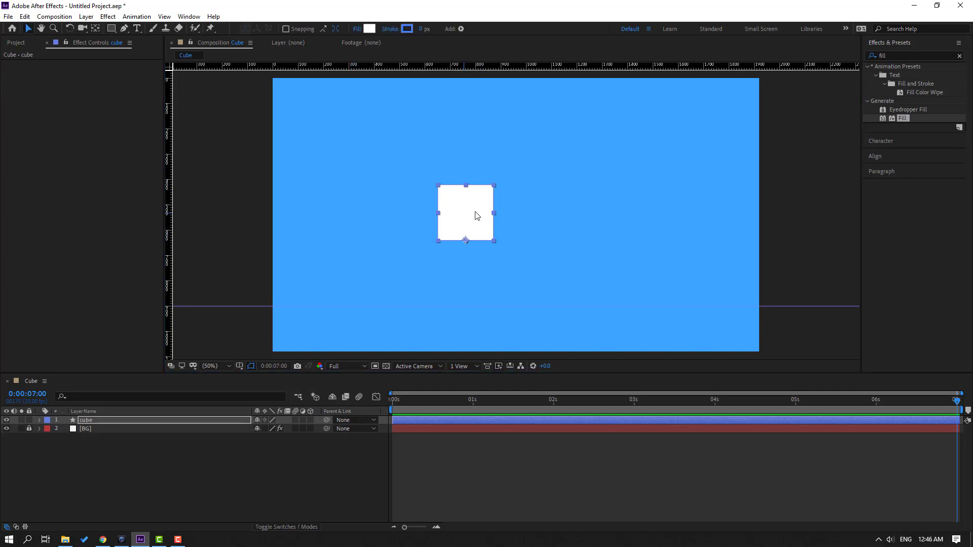
drag(477, 216, 370, 275)
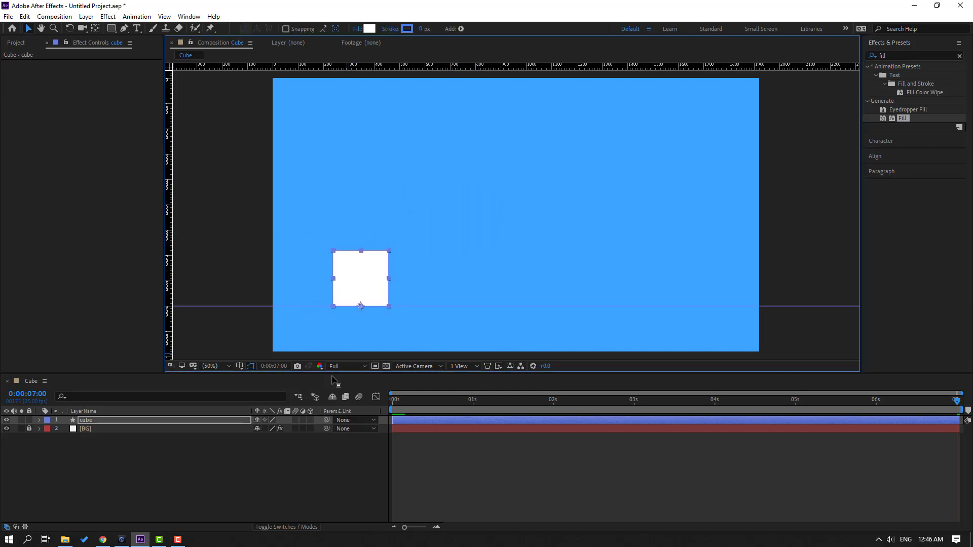
click(173, 471)
click(778, 419)
drag(915, 406, 301, 481)
Start Position keyframes at 0s and raise the cube up and right to its peak at frame 10.
key(p)
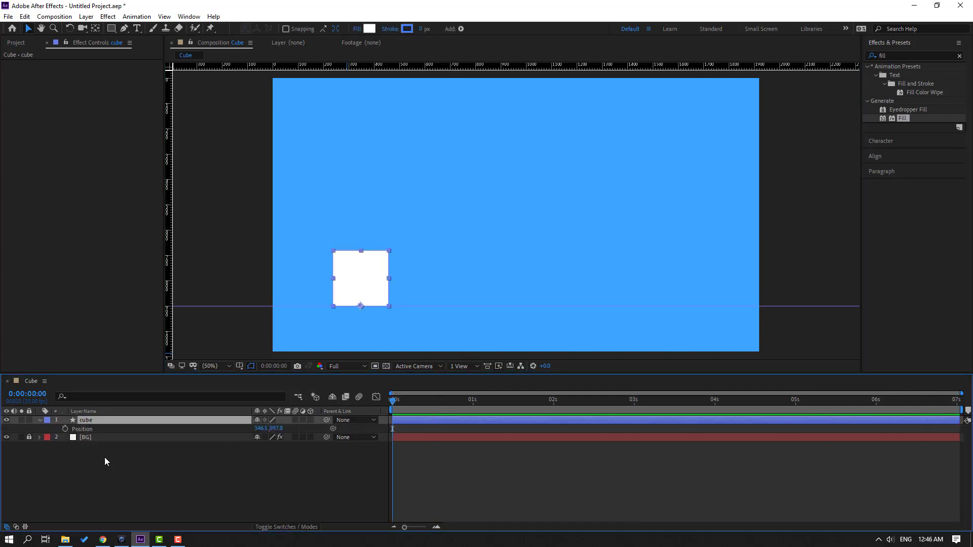
click(64, 429)
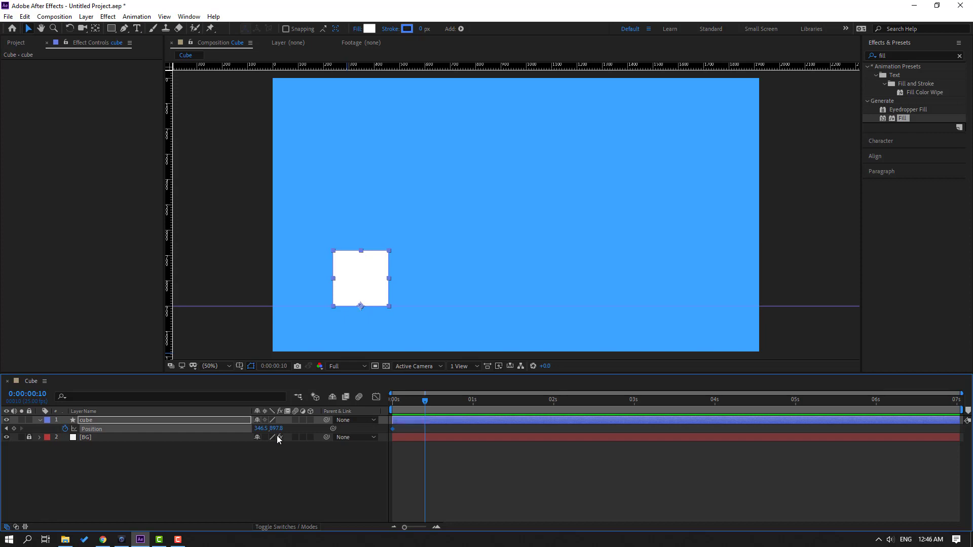
drag(276, 428, 31, 444)
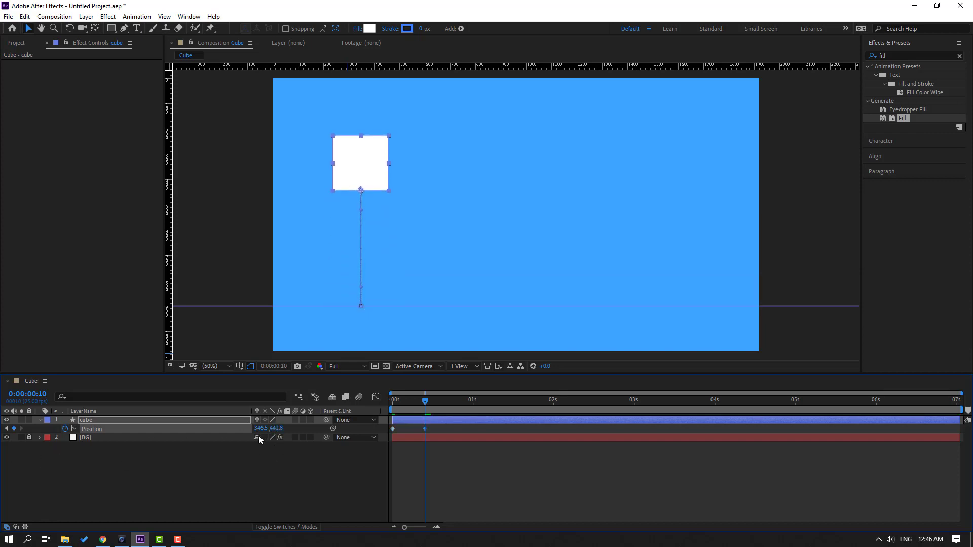
drag(261, 429, 376, 430)
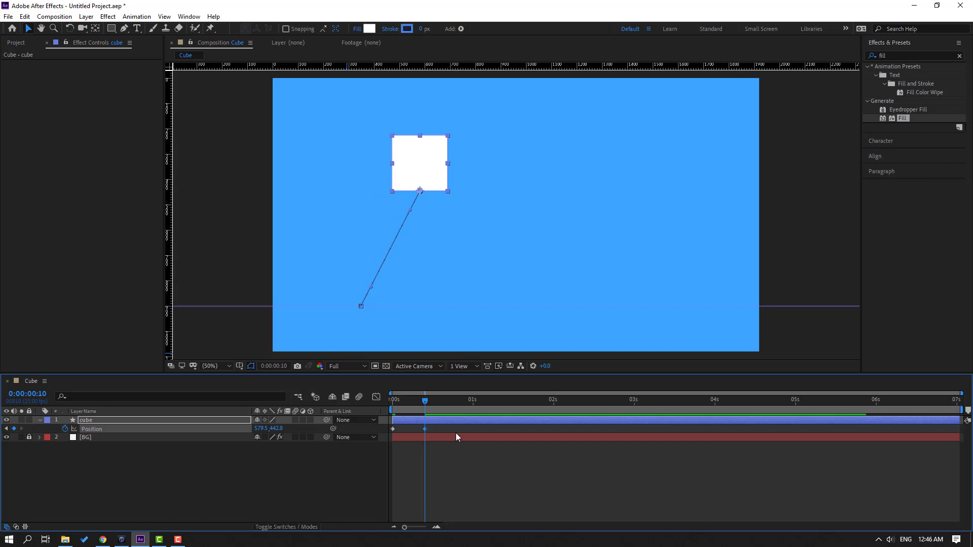
At frame 20, bring the cube back down to ground level at its landing spot further right.
key(shift+Page_Down)
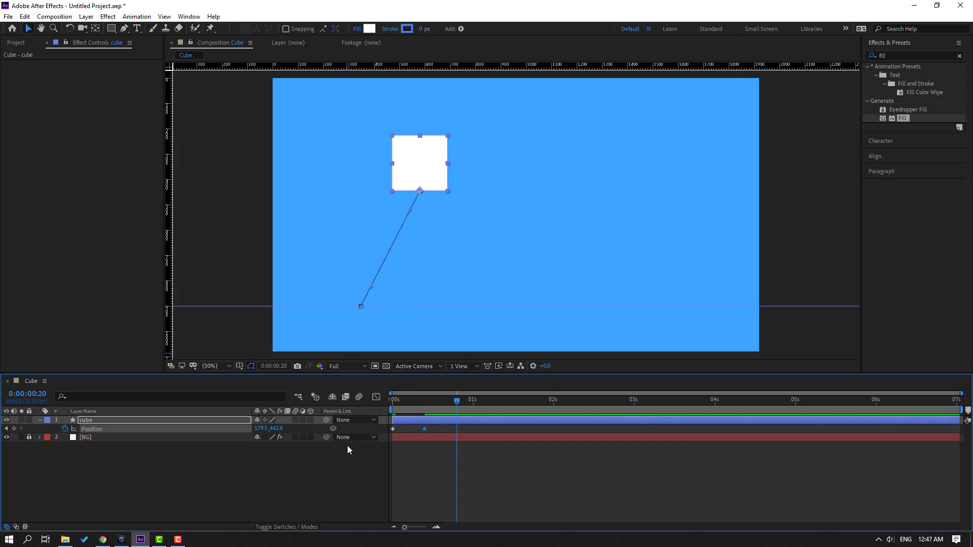
drag(279, 431, 499, 431)
scroll(492, 250, up, 4)
drag(492, 250, 682, 207)
scroll(676, 211, down, 4)
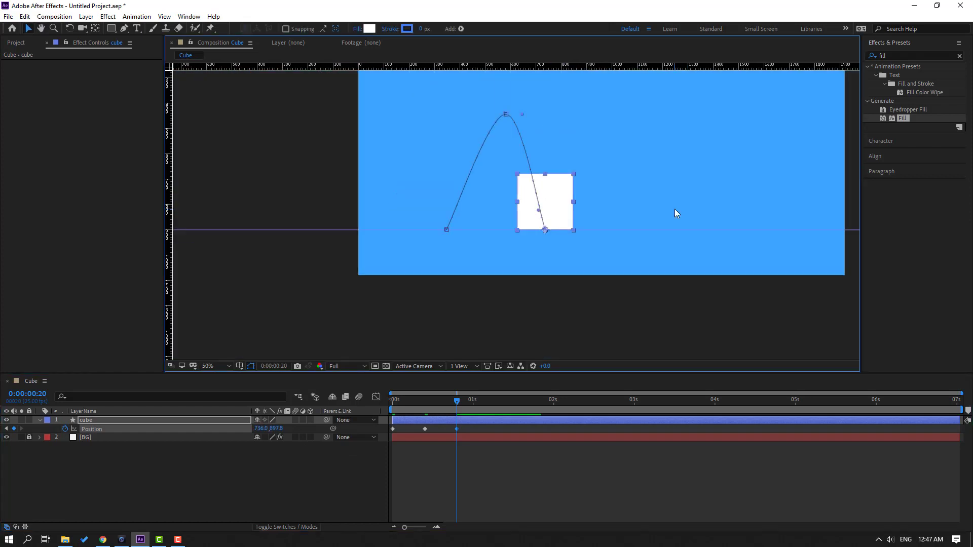
drag(549, 223, 533, 220)
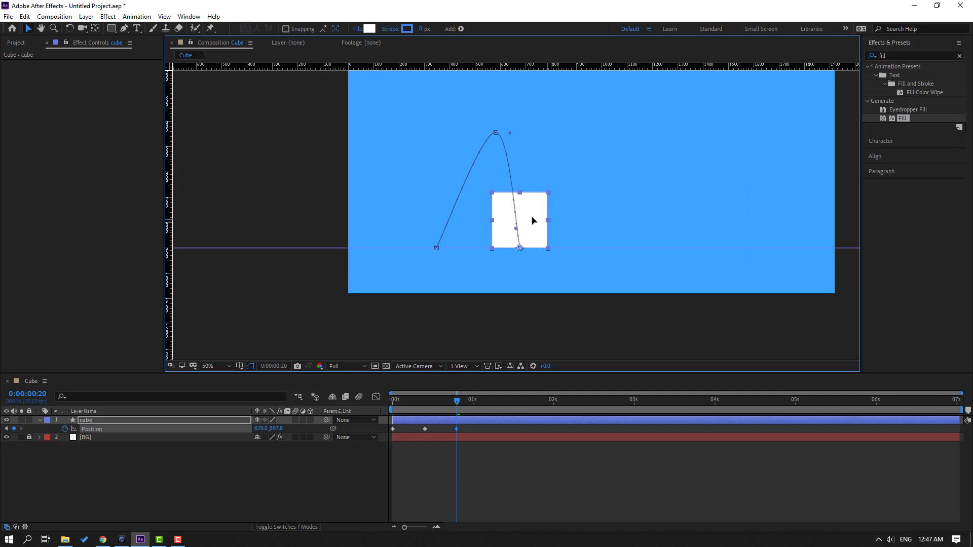
Apply Easy Ease to the cube's three Position keyframes and preview the jump.
drag(467, 428, 391, 438)
right_click(392, 429)
mouse_move(454, 430)
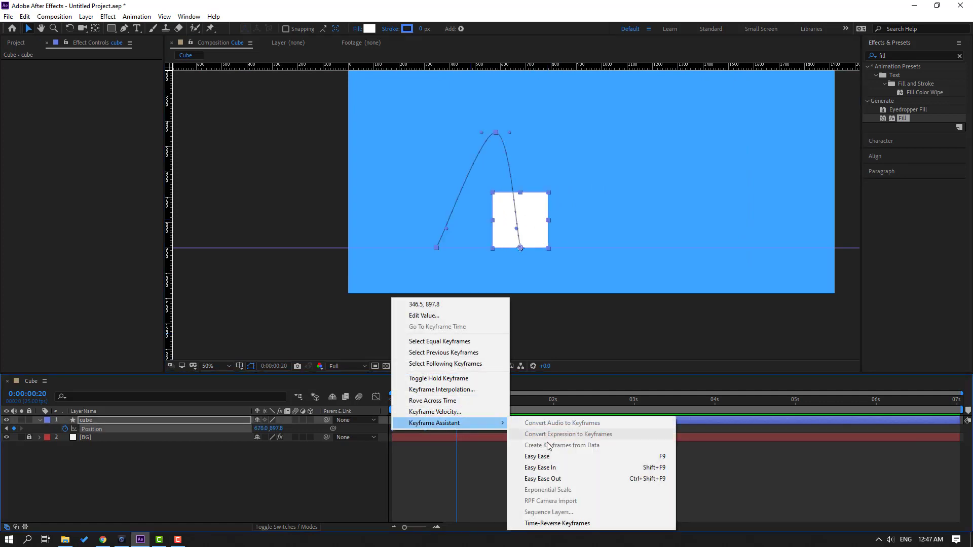
click(667, 460)
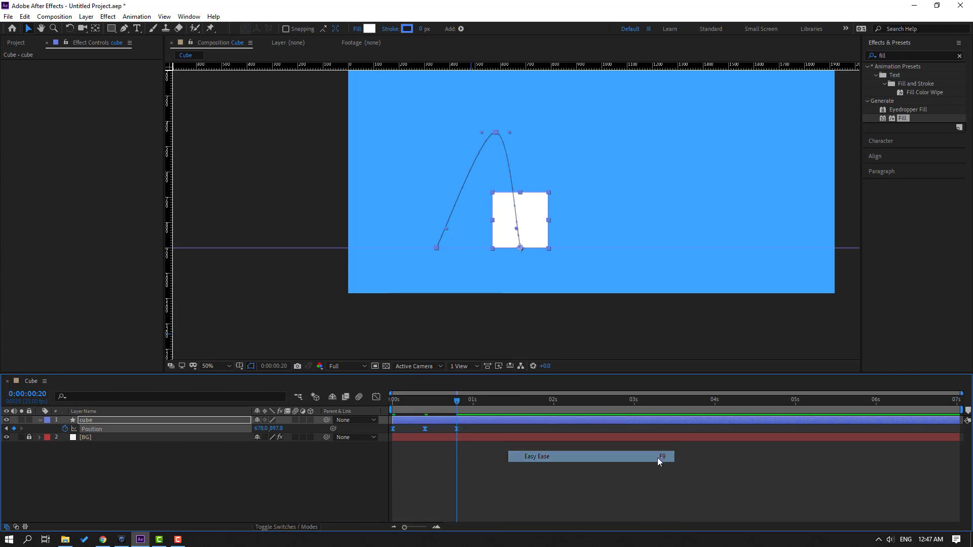
click(535, 481)
key(space)
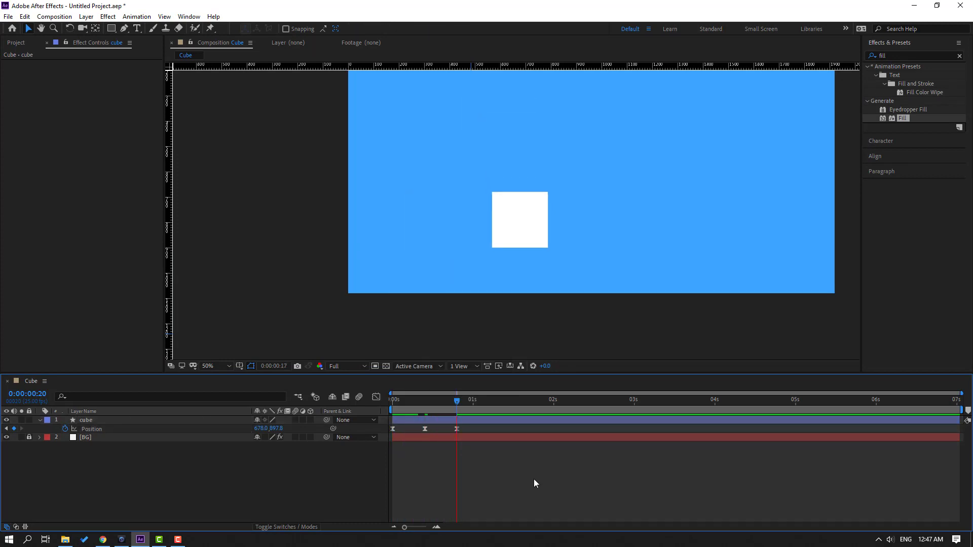
key(space)
drag(474, 426, 388, 436)
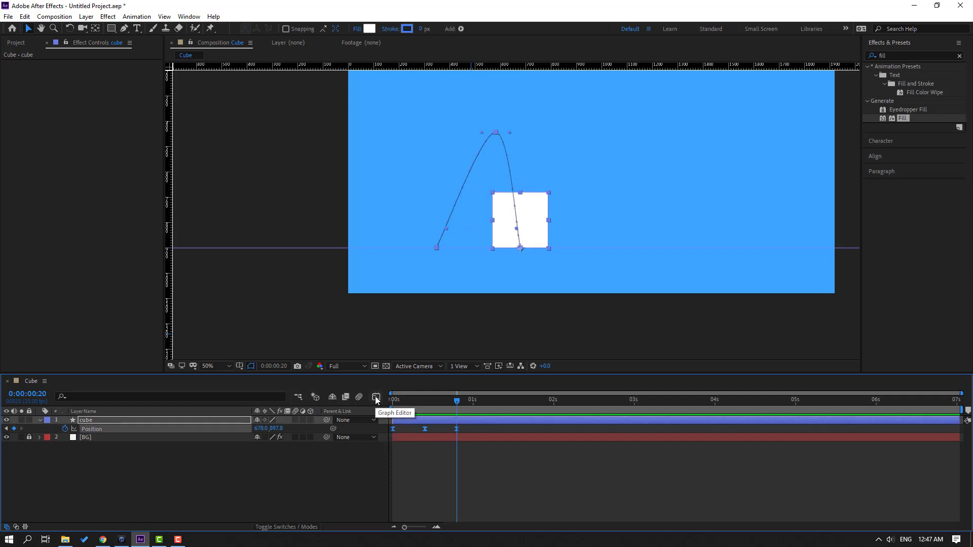
In the Graph Editor, drag the influence handles so the cube slows into the peak and accelerates out.
click(375, 396)
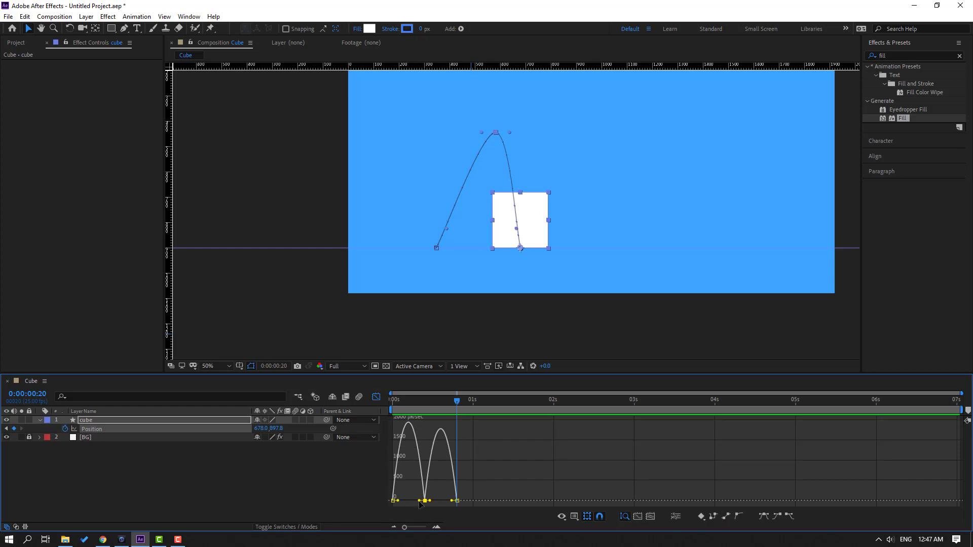
drag(419, 501, 408, 501)
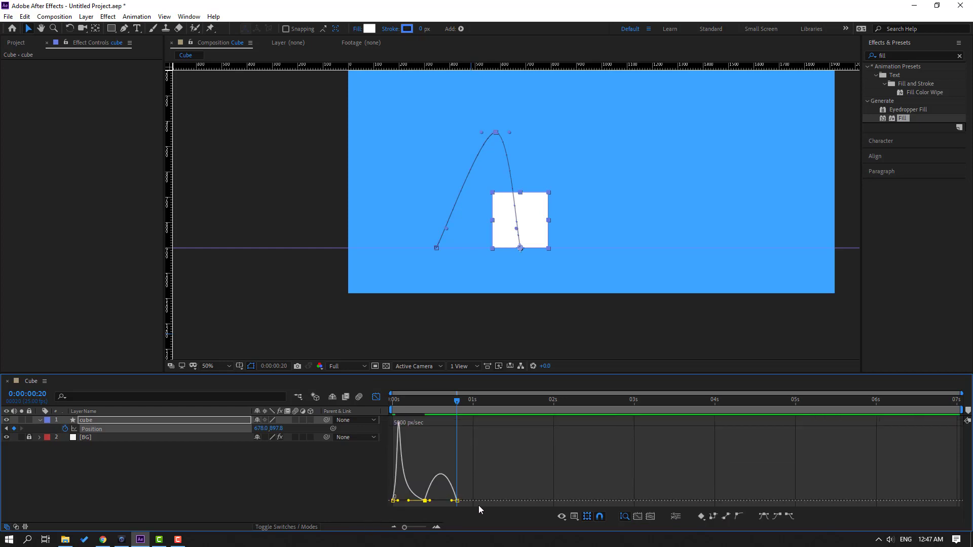
drag(429, 500, 445, 504)
click(576, 477)
key(space)
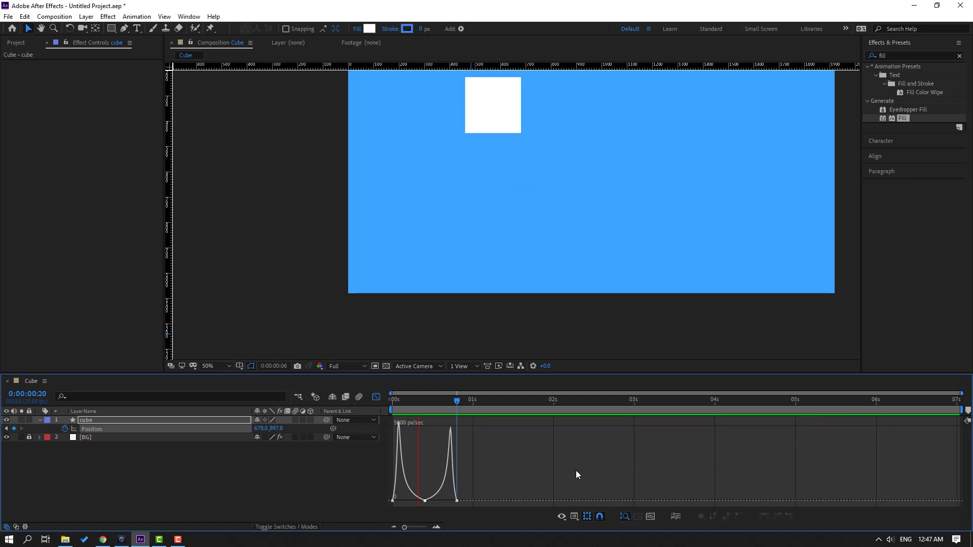
key(space)
key(space)
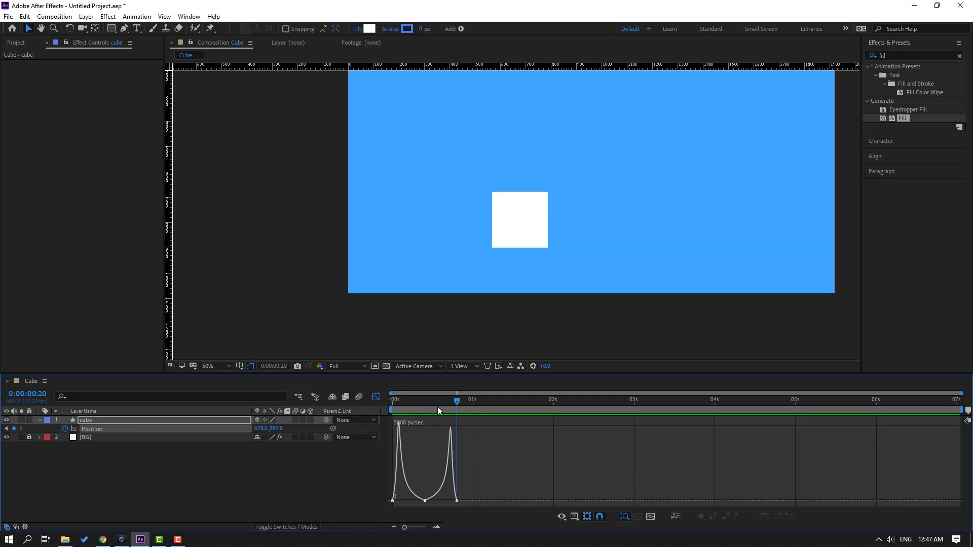
key(space)
Adjust the first keyframe's speed curve, preview again, and return to the layer view at frame 20.
scroll(481, 458, up, 3)
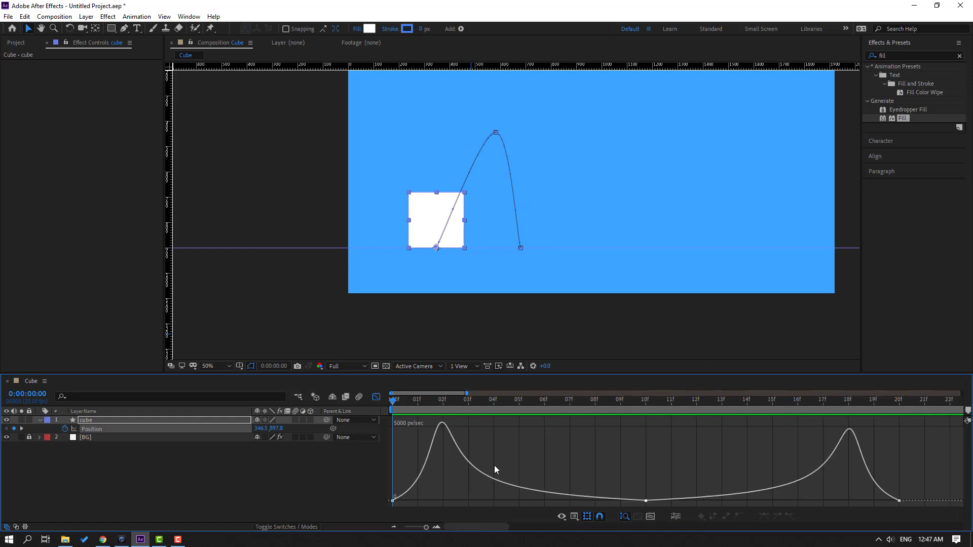
drag(433, 497, 412, 500)
scroll(482, 466, down, 2)
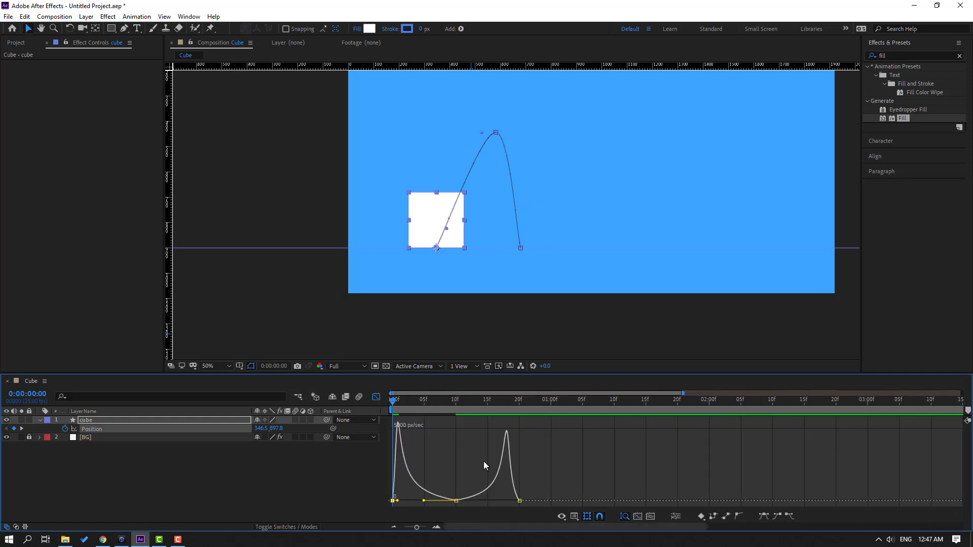
key(space)
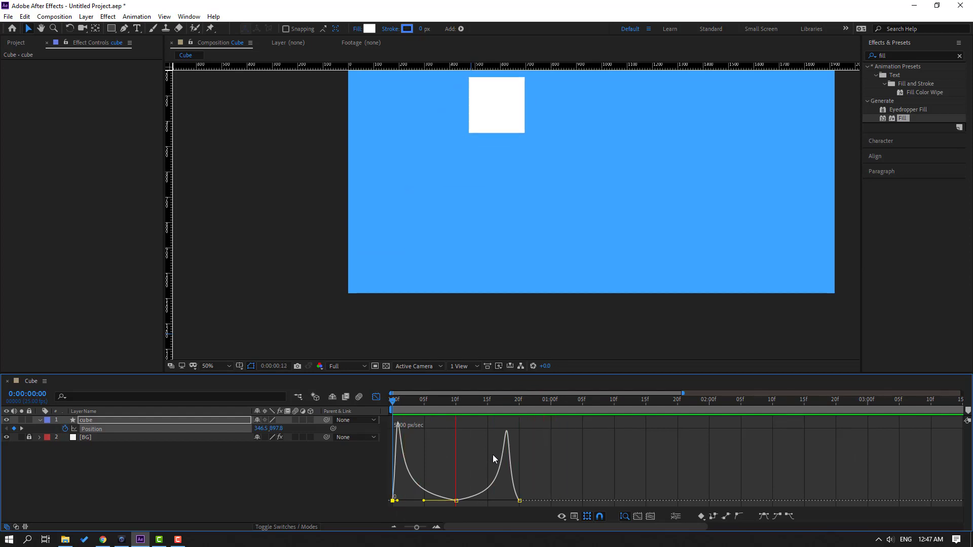
key(space)
key(space)
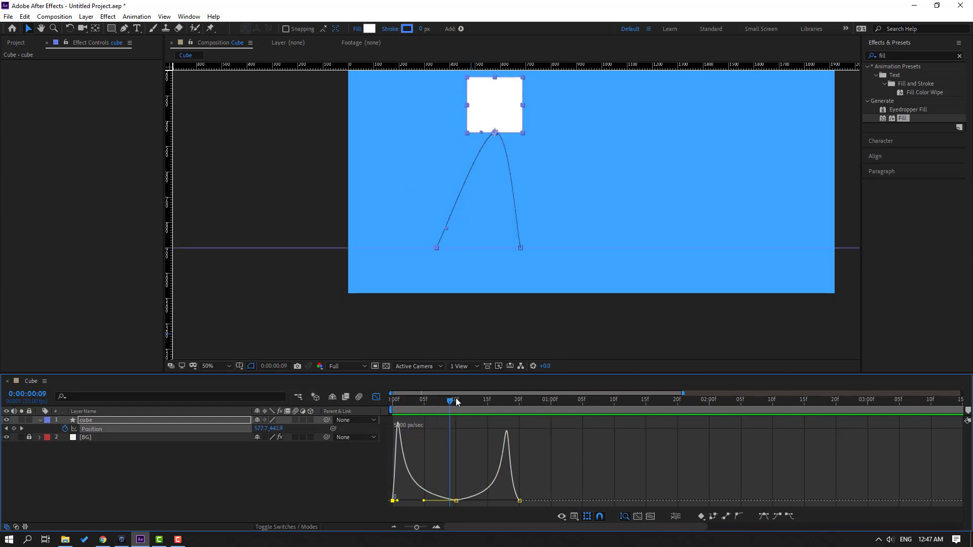
key(space)
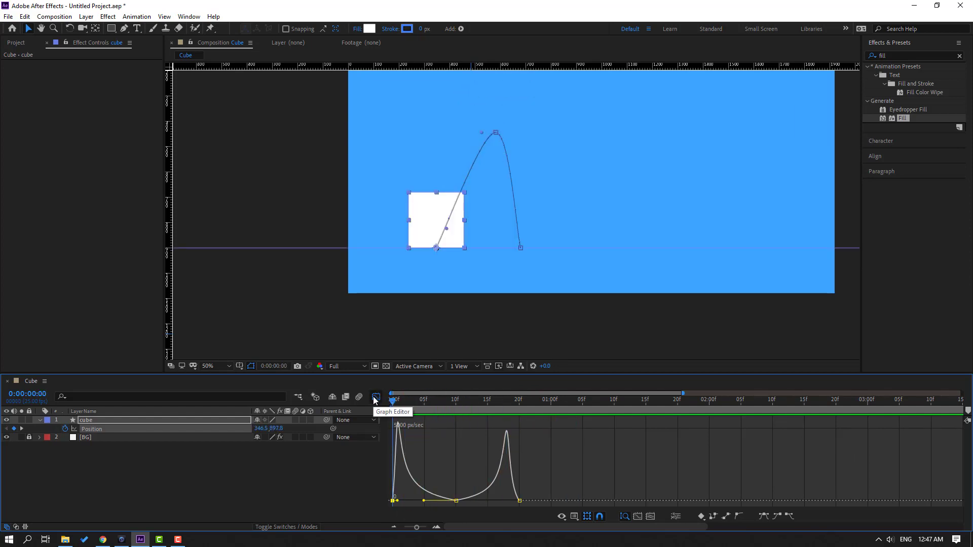
click(375, 397)
drag(427, 397, 519, 400)
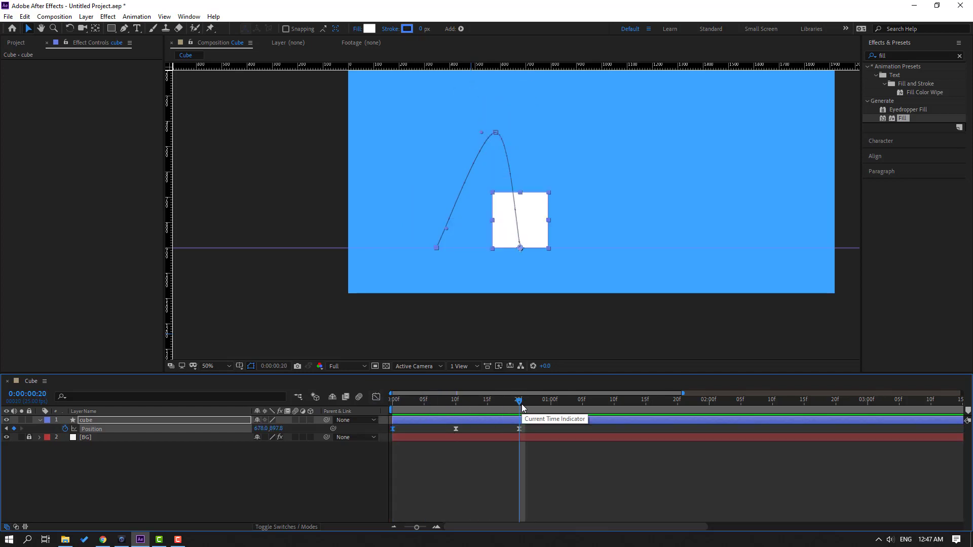
Lift the cube slightly at frame 23 and set it back on the ground at 1:01.
key(Page_Down)
key(Page_Down)
key(Page_Down)
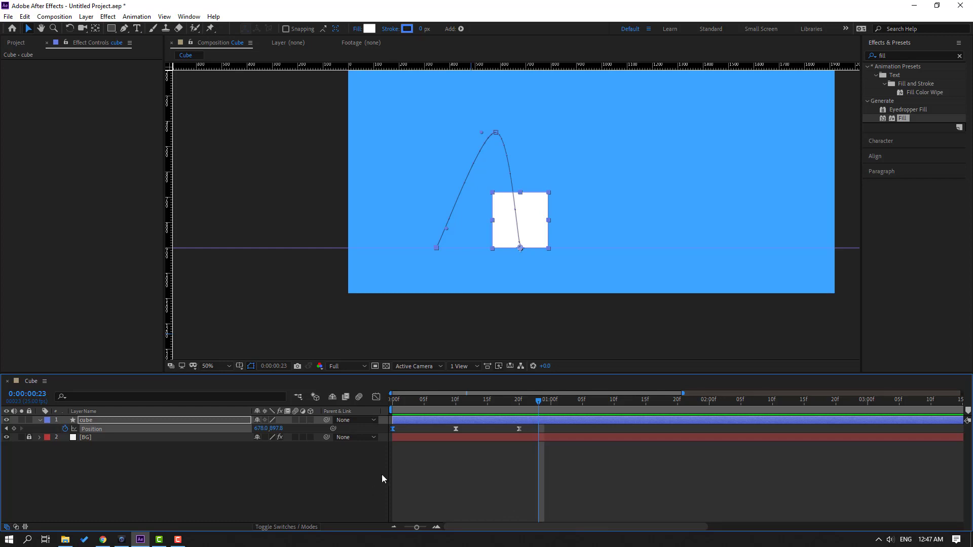
key(period)
drag(277, 431, 269, 428)
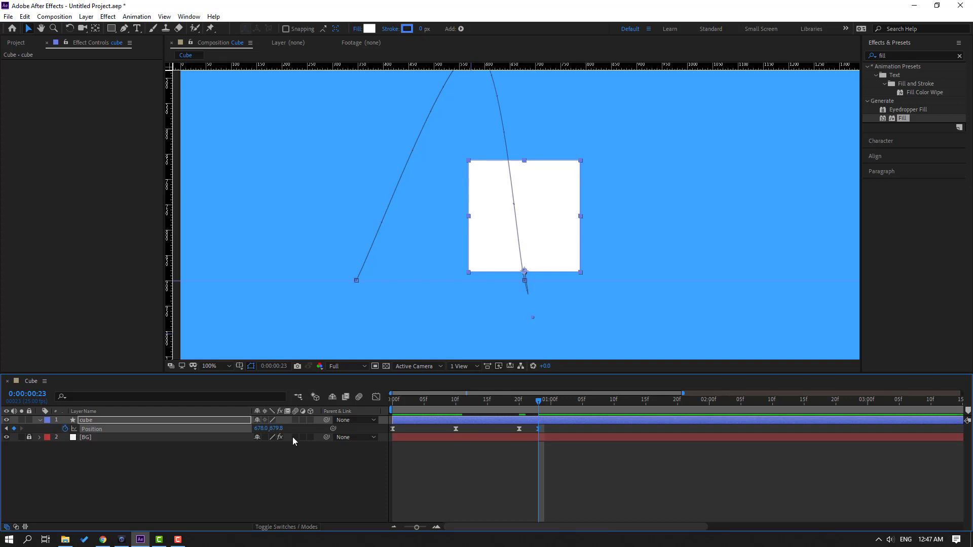
key(Page_Down)
key(Page_Down)
key(Page_Down)
drag(277, 429, 286, 431)
click(526, 221)
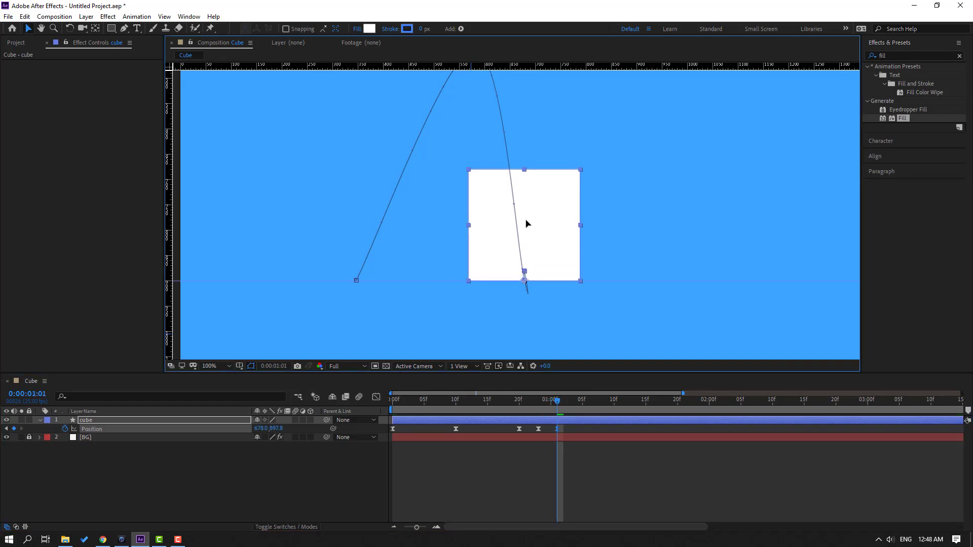
Preview the landing rebound and select the three keyframes around the landing.
key(space)
key(comma)
key(comma)
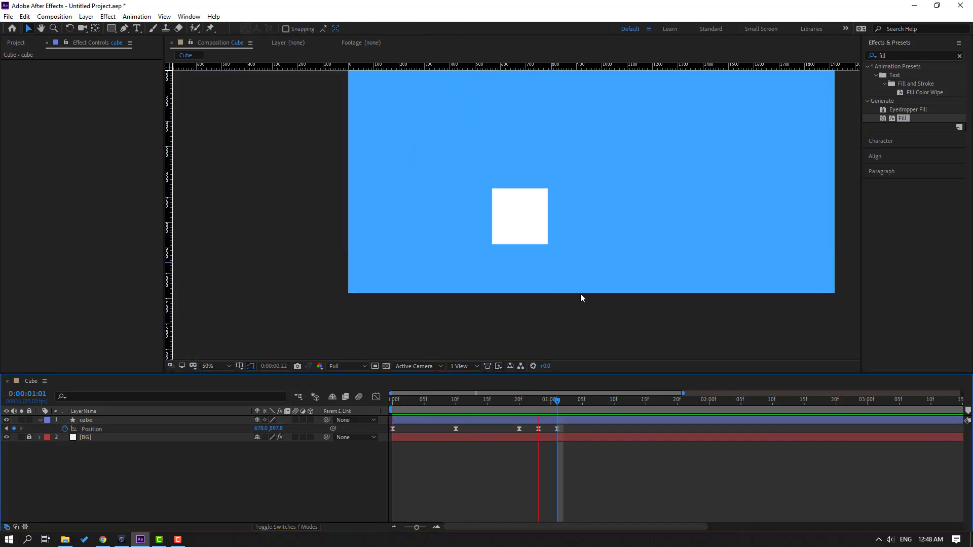
key(space)
key(period)
key(period)
drag(514, 406, 515, 439)
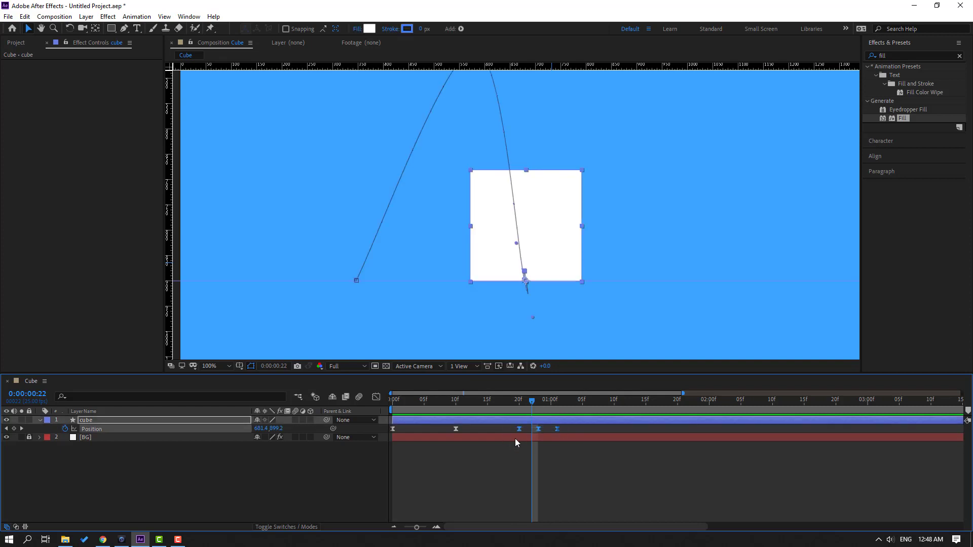
Set the landing keyframes' spatial interpolation to Linear and preview the jump.
right_click(540, 434)
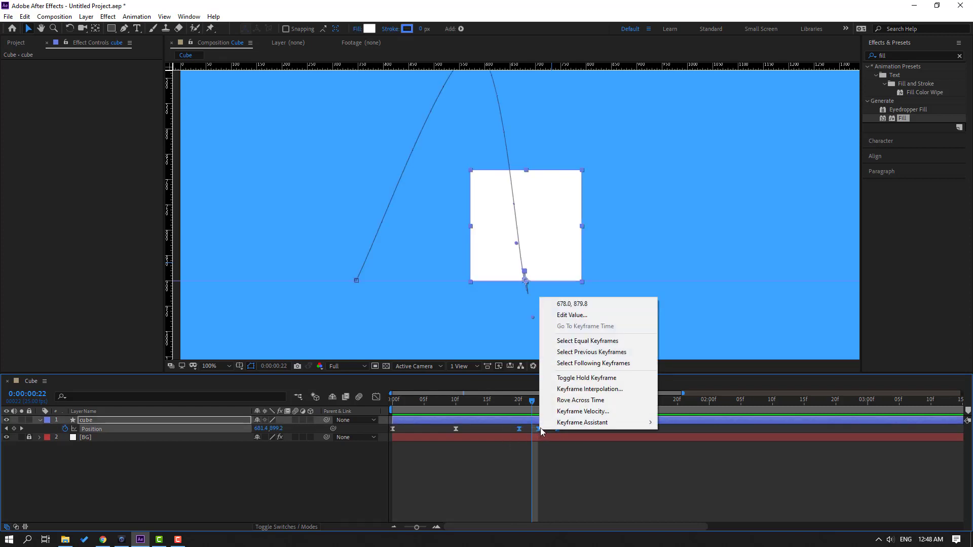
click(613, 389)
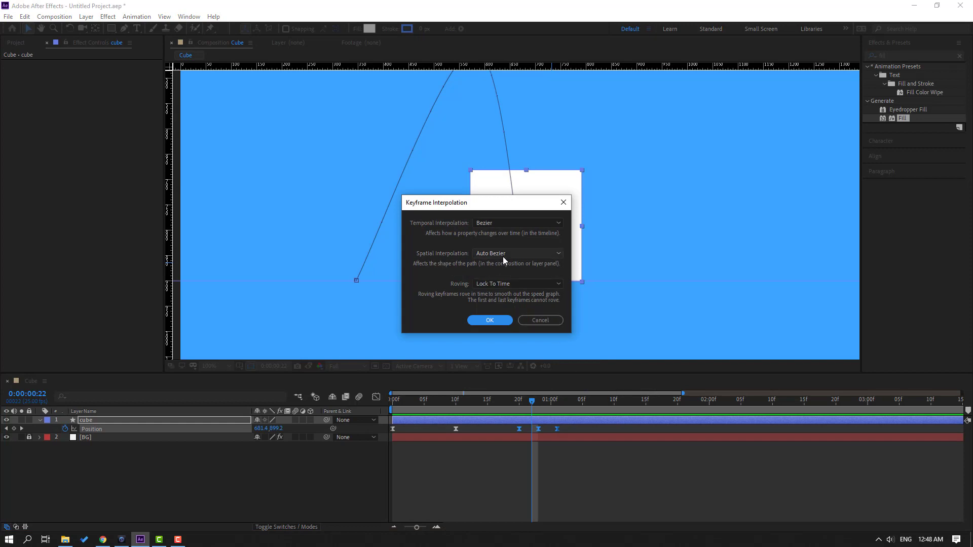
click(508, 250)
click(493, 276)
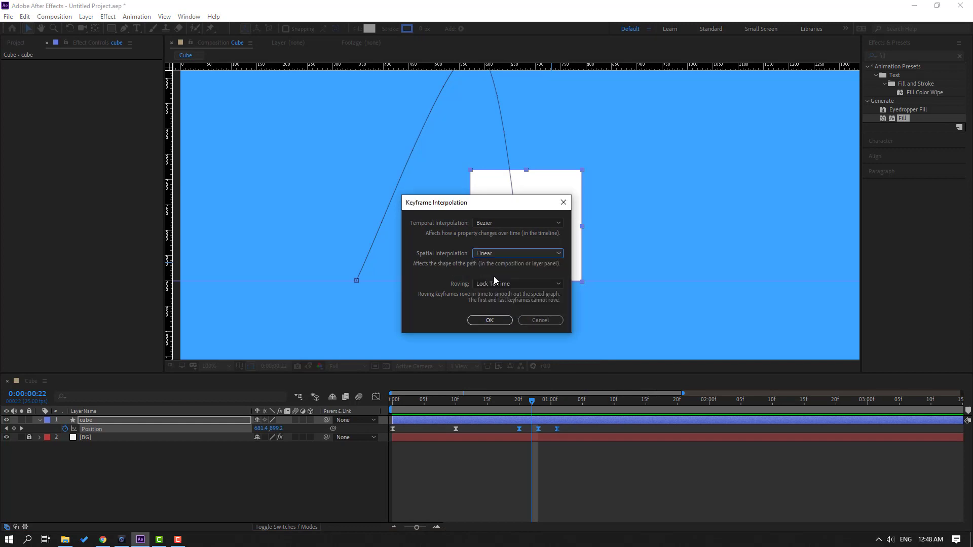
click(500, 320)
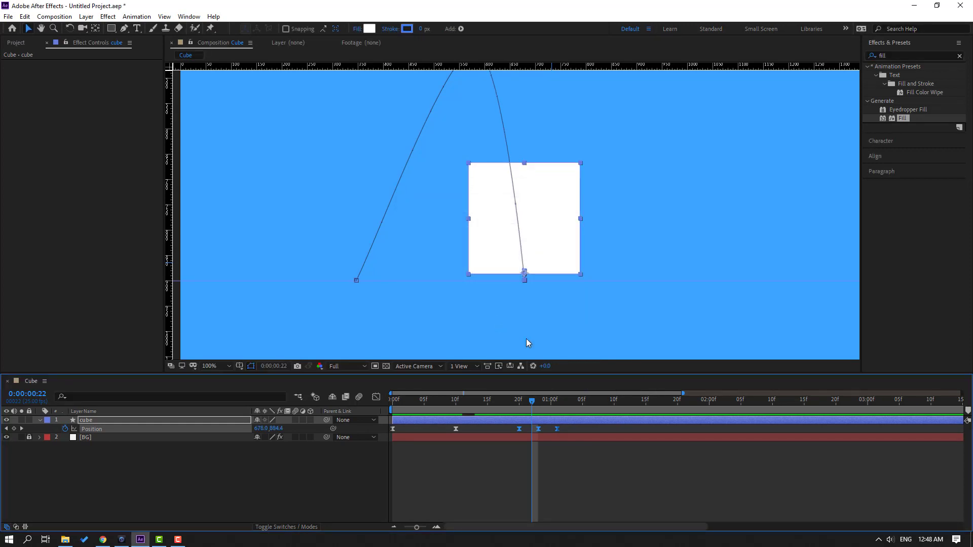
click(617, 482)
key(space)
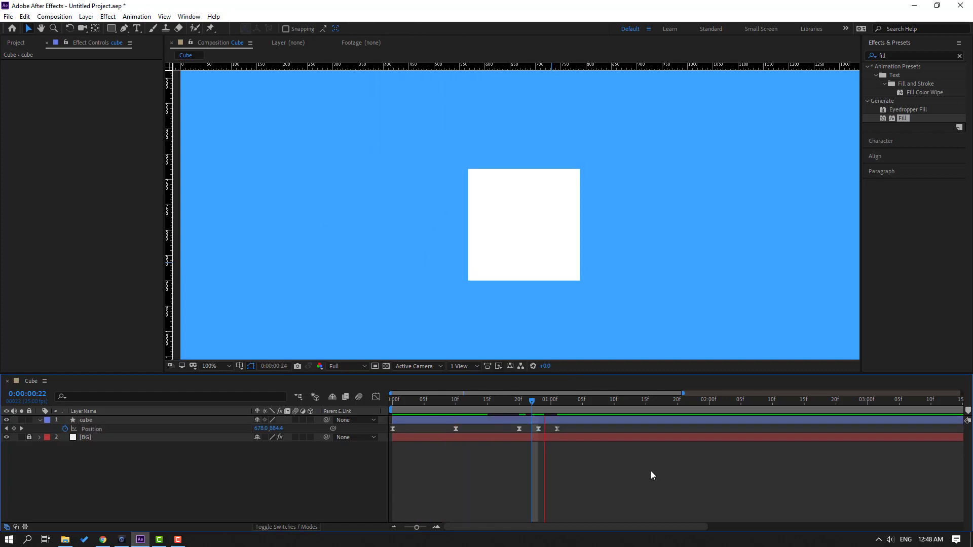
scroll(554, 293, down, 4)
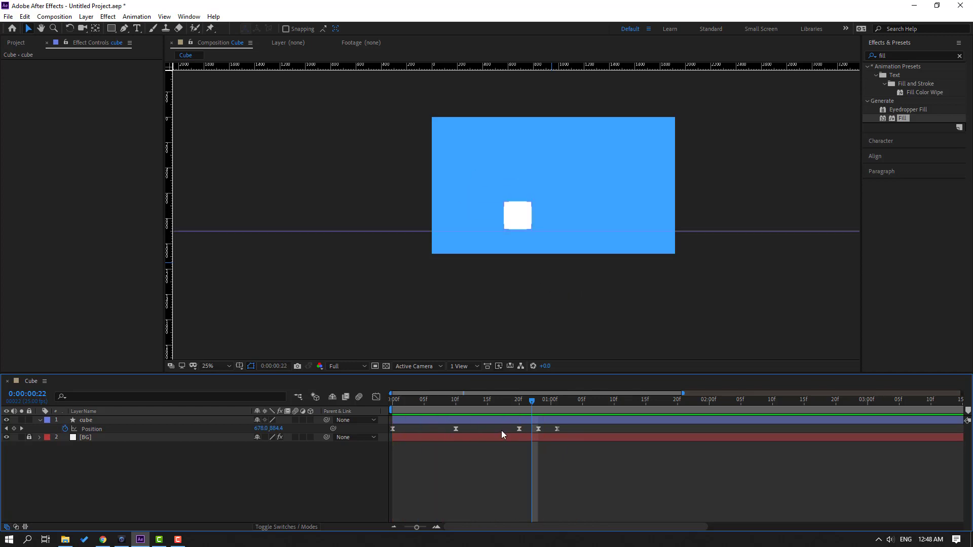
Start Rotation keyframes on the cube at frame 0 and tilt it at frame 10.
key(space)
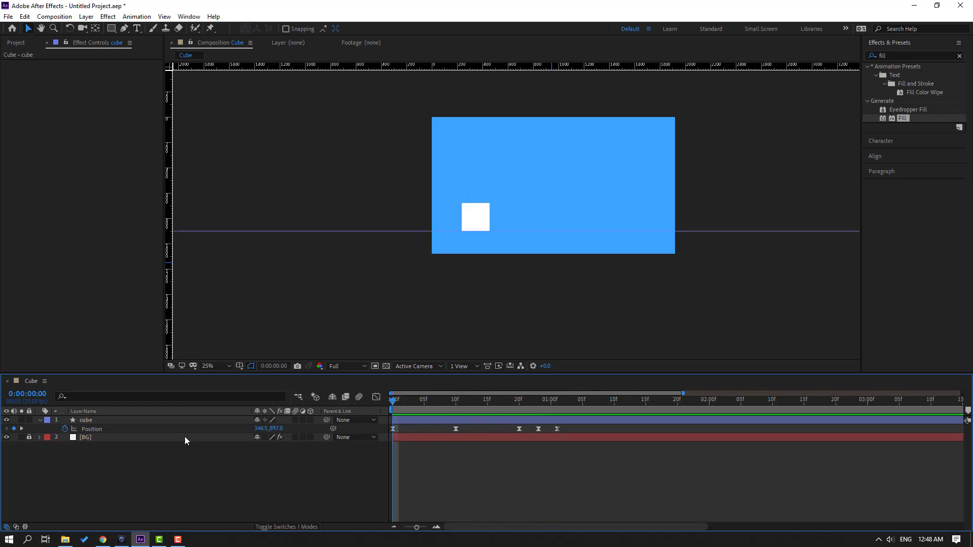
click(80, 425)
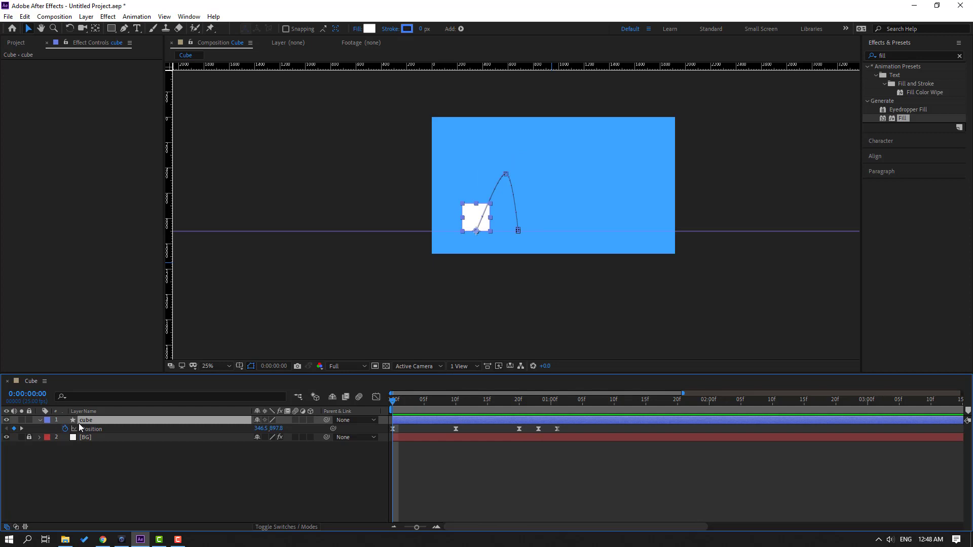
key(shift+r)
click(65, 437)
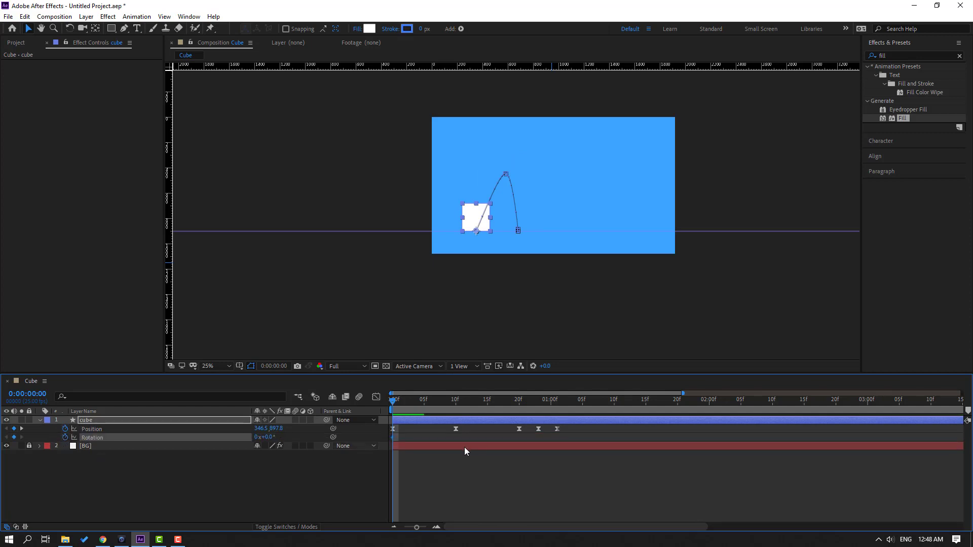
drag(394, 401, 455, 398)
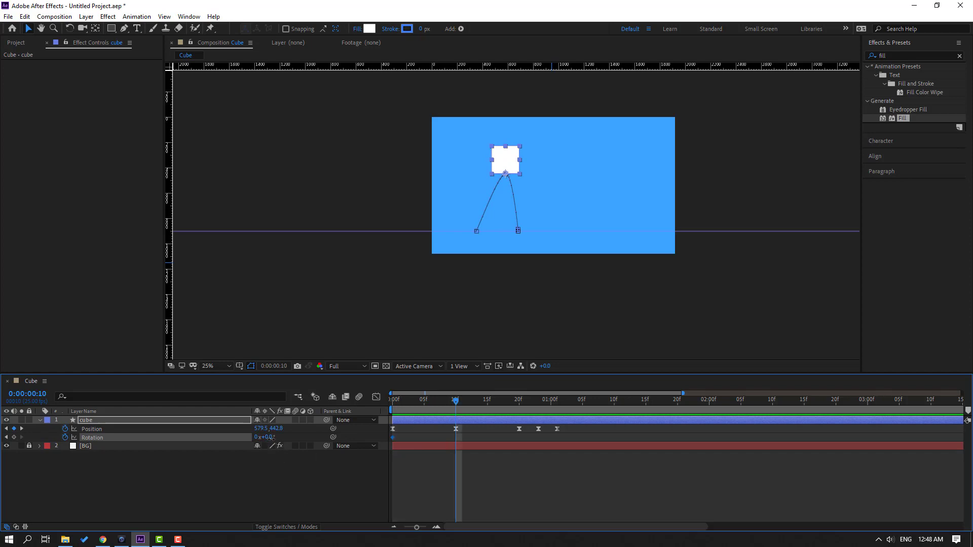
drag(272, 437, 274, 437)
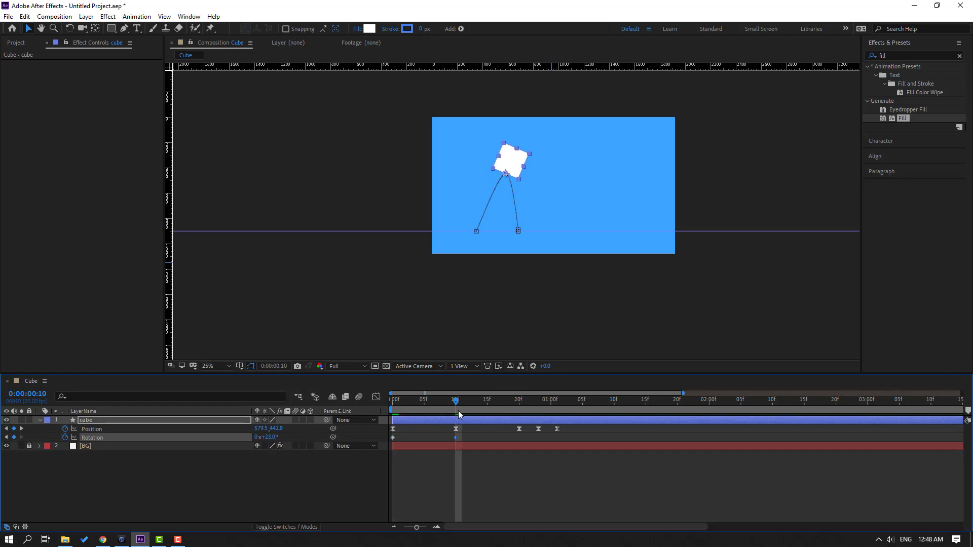
drag(456, 400, 519, 401)
Set the cube's rotation to -2° at frame 20 and 0 at frame 23.
key(period)
key(period)
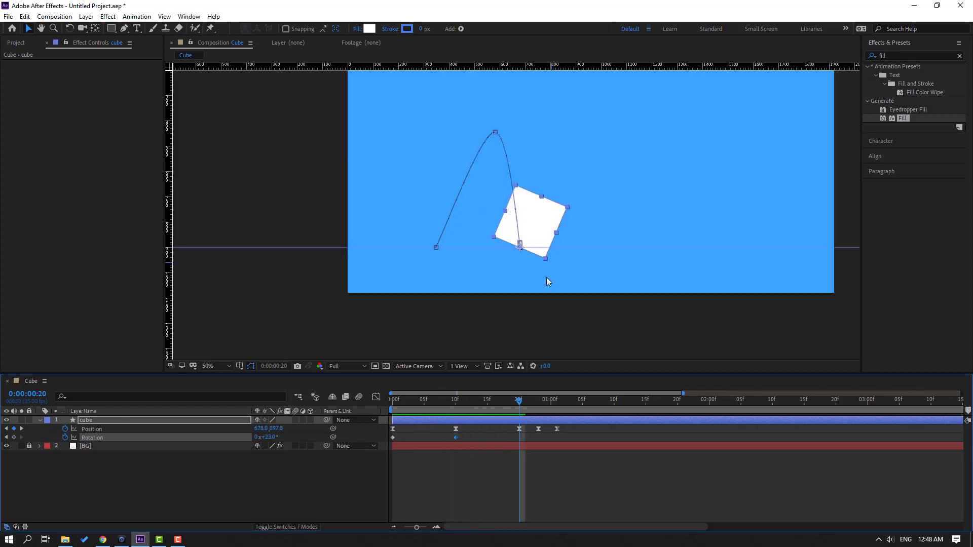
key(period)
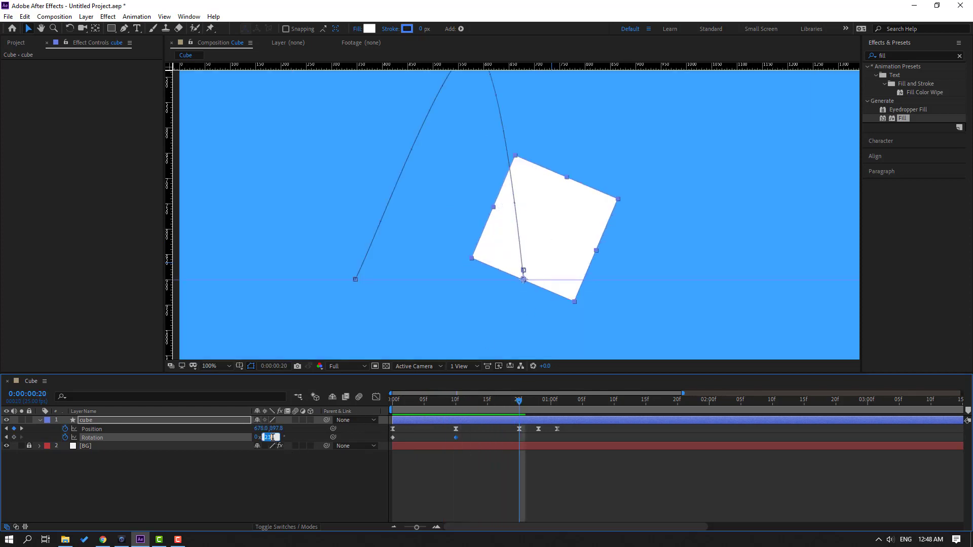
click(273, 437)
text(-2)
key(Return)
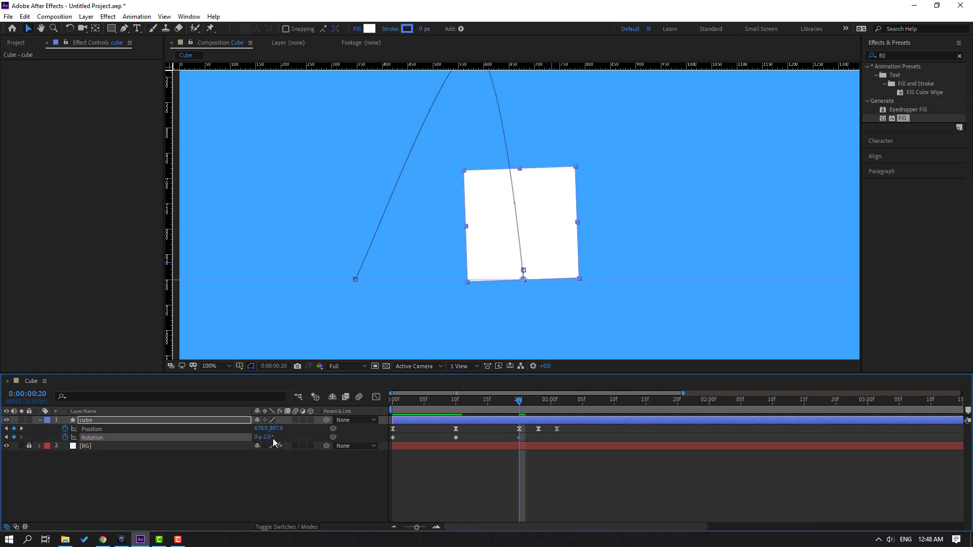
drag(524, 404, 538, 404)
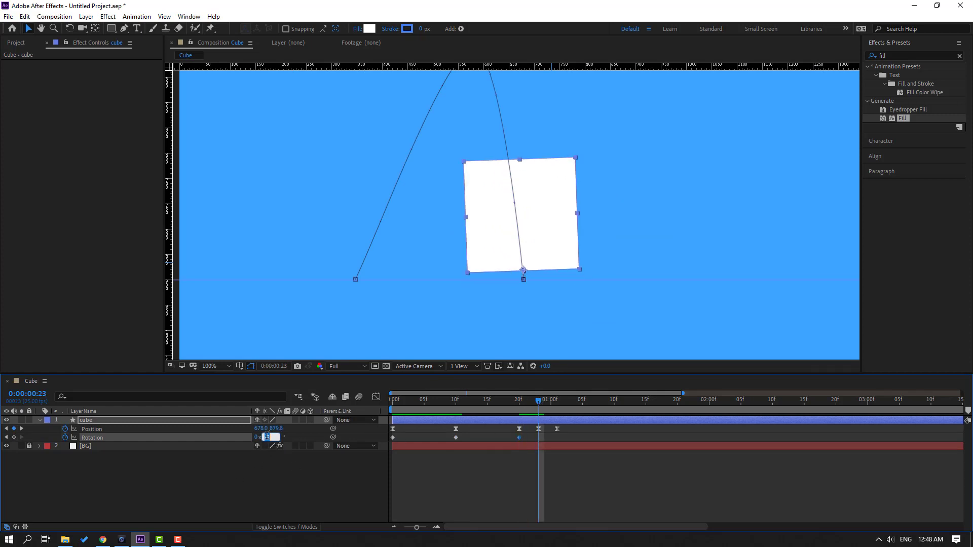
text(0)
key(Return)
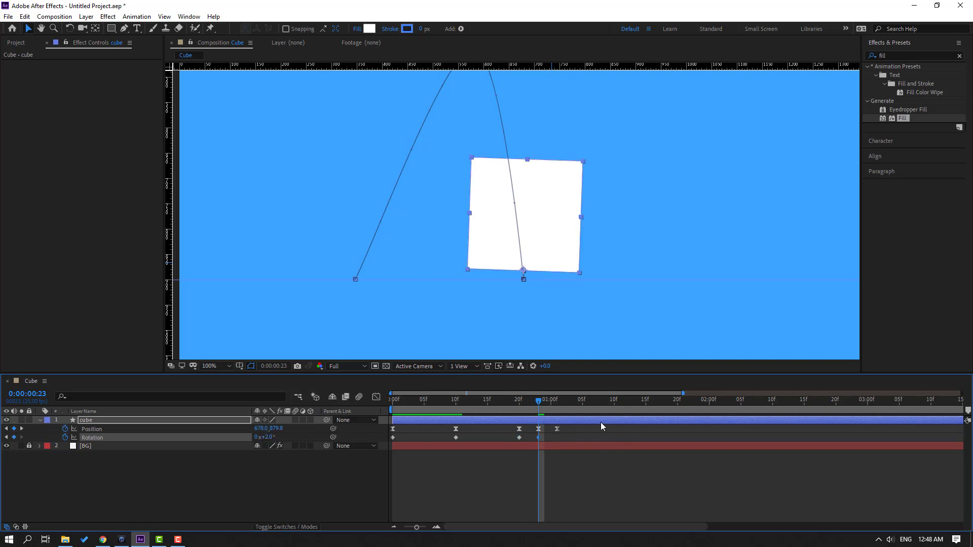
Return the rotation to 0° at 1:01, preview the jump, and select the rotation keyframes.
drag(541, 404, 557, 403)
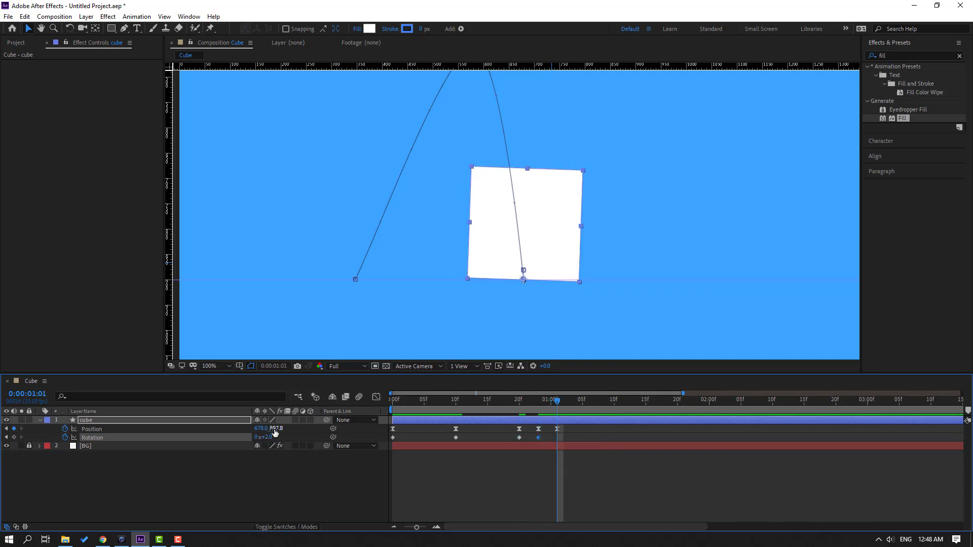
drag(269, 434, 268, 434)
key(comma)
key(comma)
key(comma)
key(comma)
key(space)
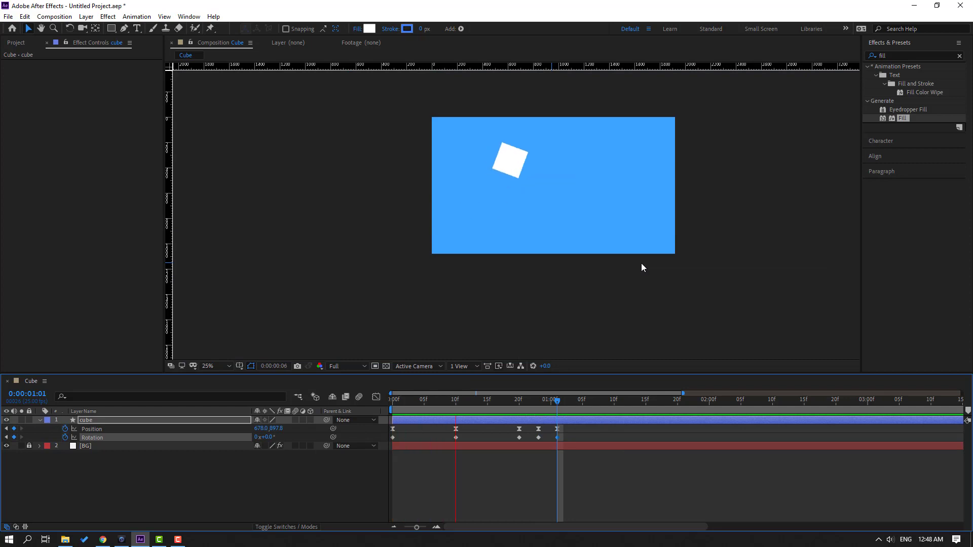
key(period)
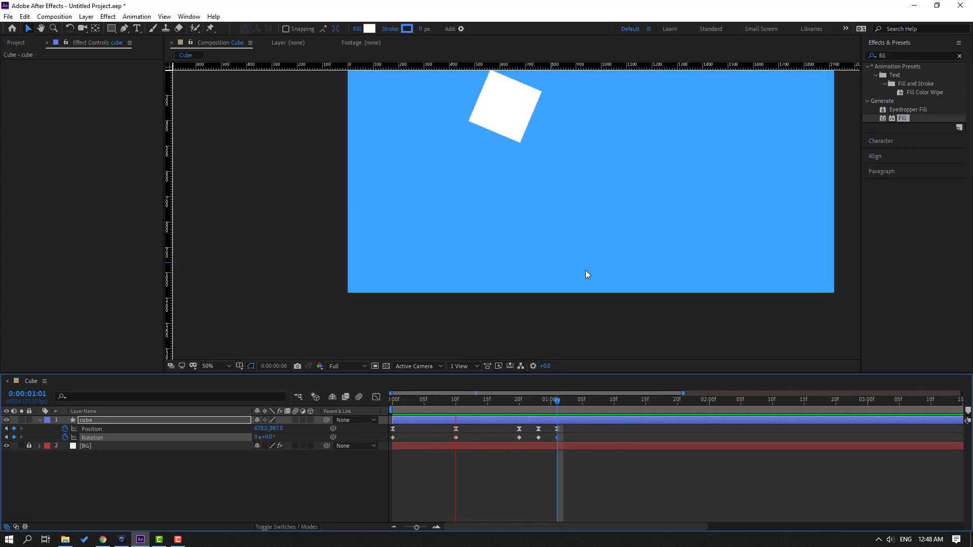
key(space)
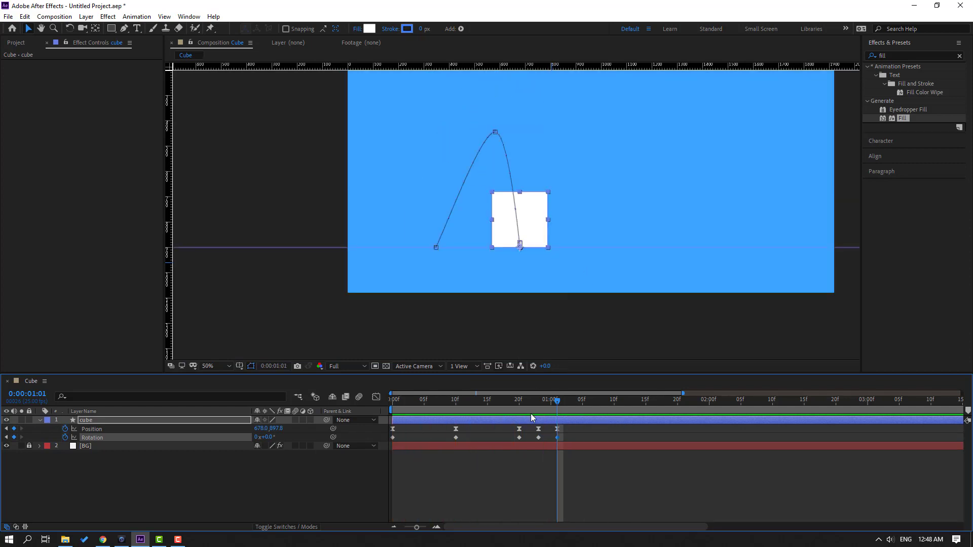
click(538, 438)
Apply Easy Ease to the cube's Rotation keyframes and preview the smoothed tilt.
right_click(392, 438)
mouse_move(445, 432)
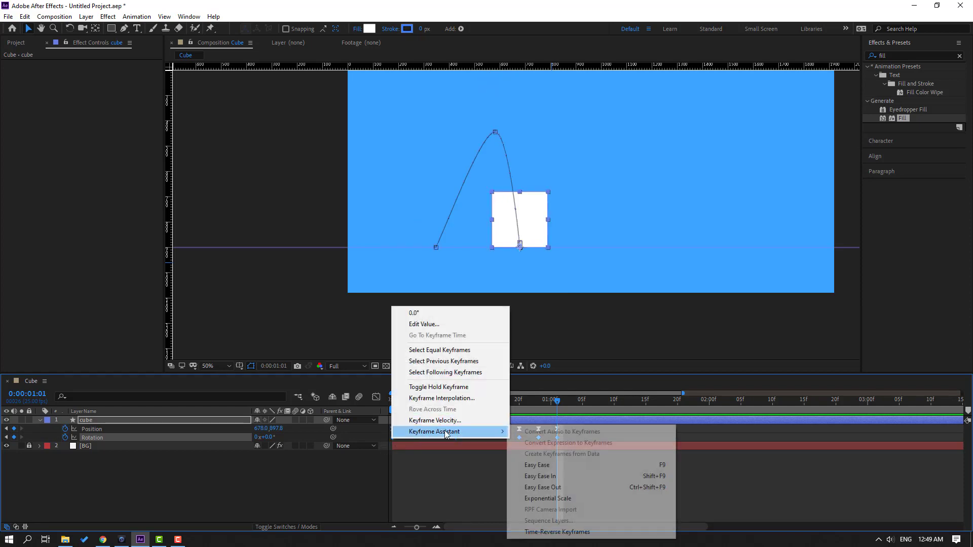
click(550, 464)
key(space)
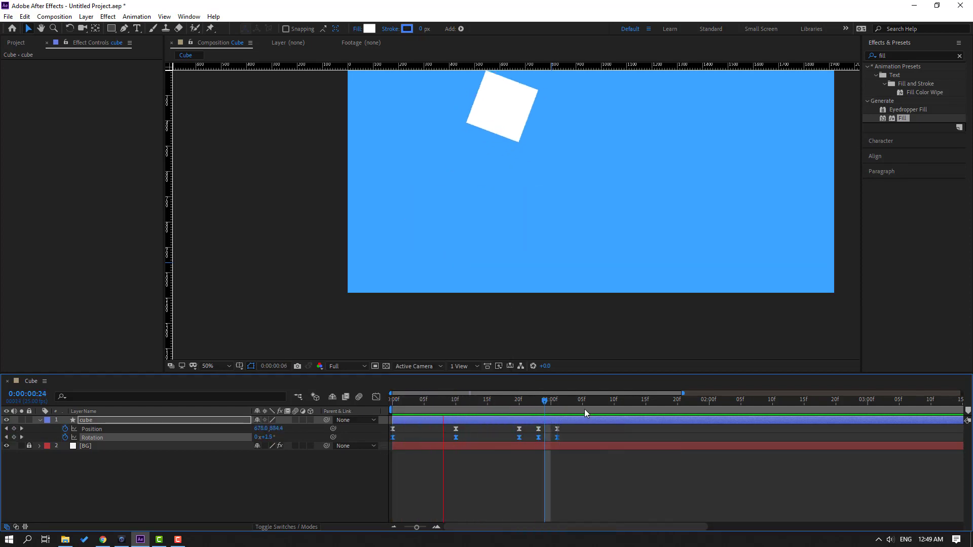
key(space)
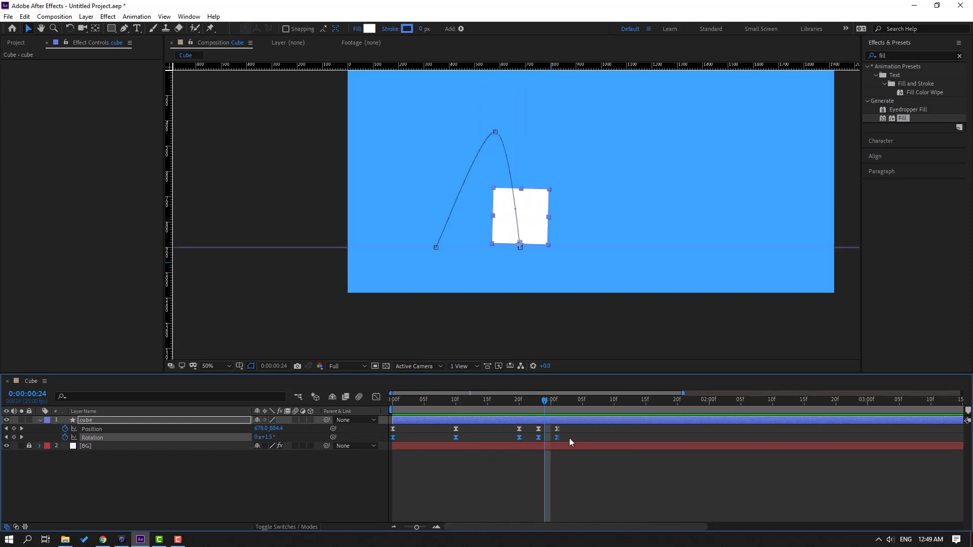
drag(568, 438, 390, 451)
Reshape the first part of the cube's Rotation speed curve in the Graph Editor and preview it.
click(376, 398)
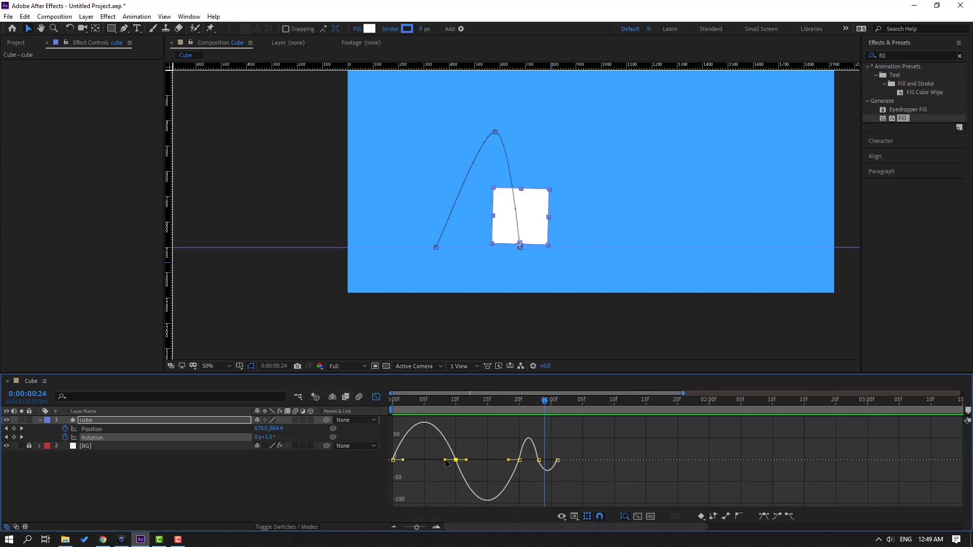
drag(445, 463, 424, 460)
key(space)
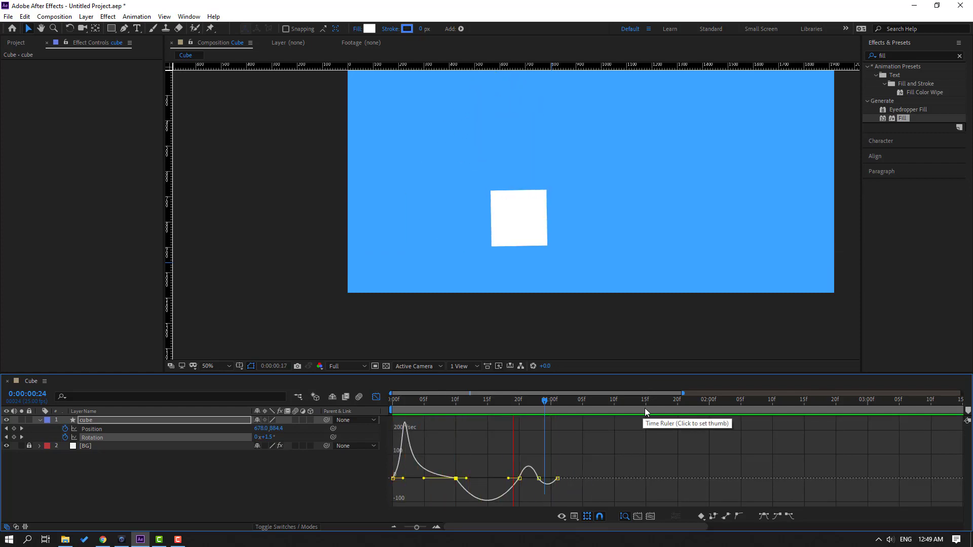
key(space)
Select several keyframes and adjust them for a smoother eased jump, previewing the whole frame.
mouse_move(473, 471)
mouse_down()
mouse_move(433, 488)
mouse_move(482, 458)
mouse_move(483, 466)
mouse_up()
key(space)
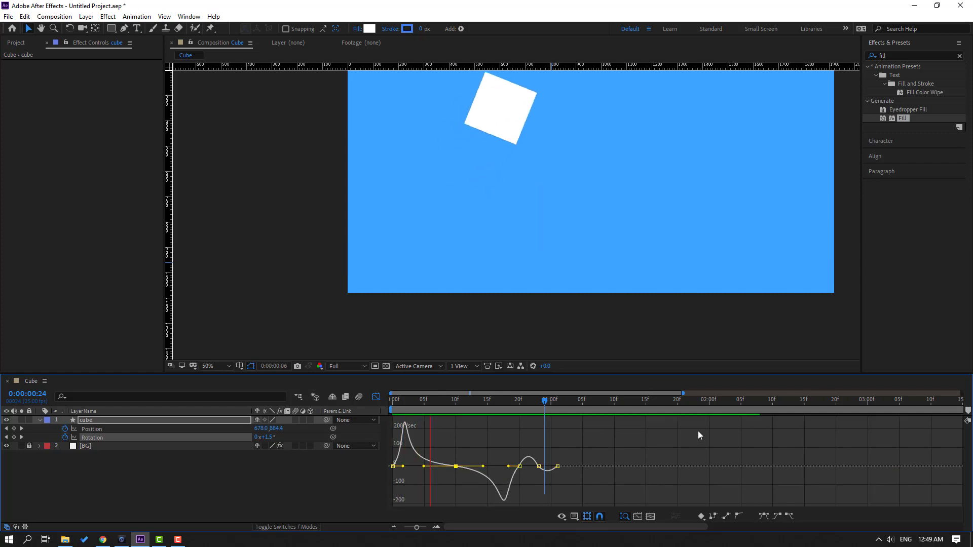
key(comma)
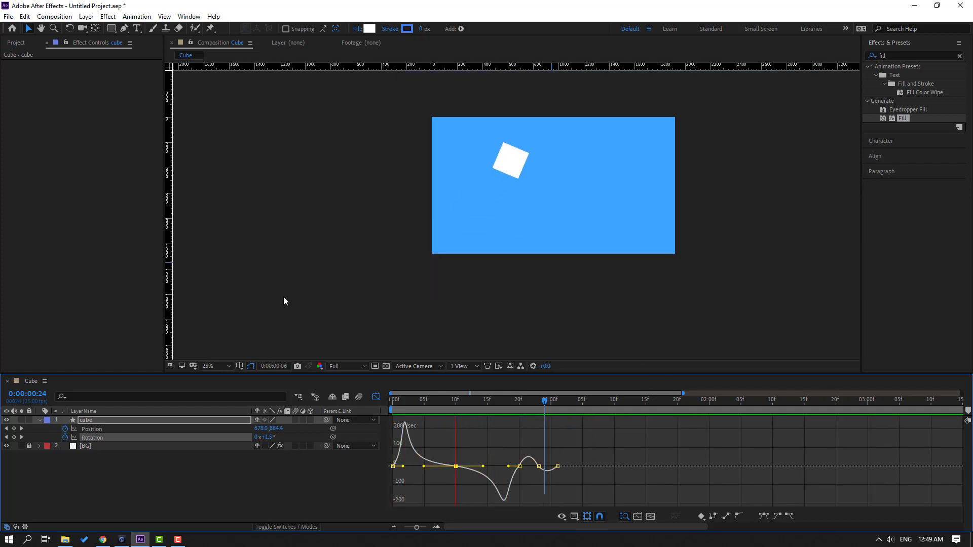
key(space)
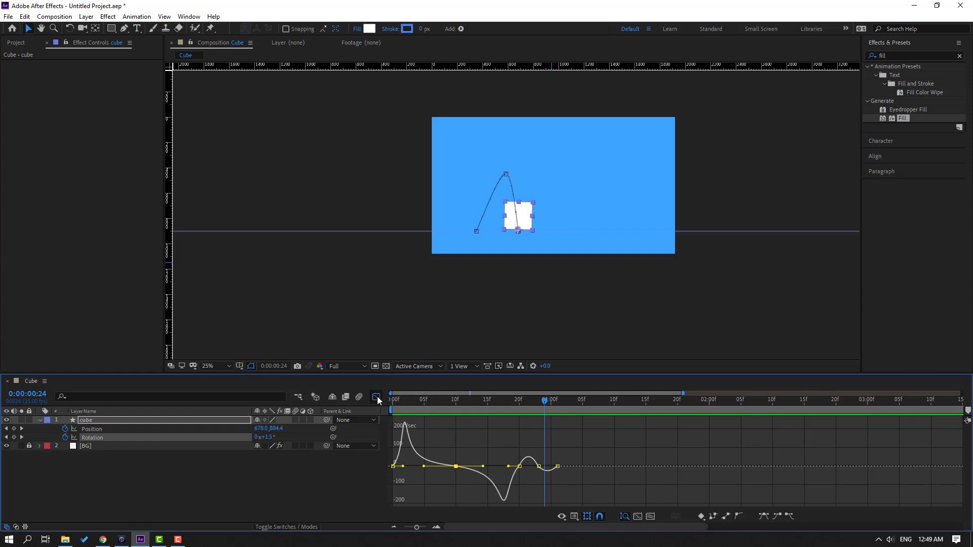
Check the landing at 0:00:01:05 with the viewer set to Fit, extend the work area to 0:00:01:07, and replay.
click(377, 397)
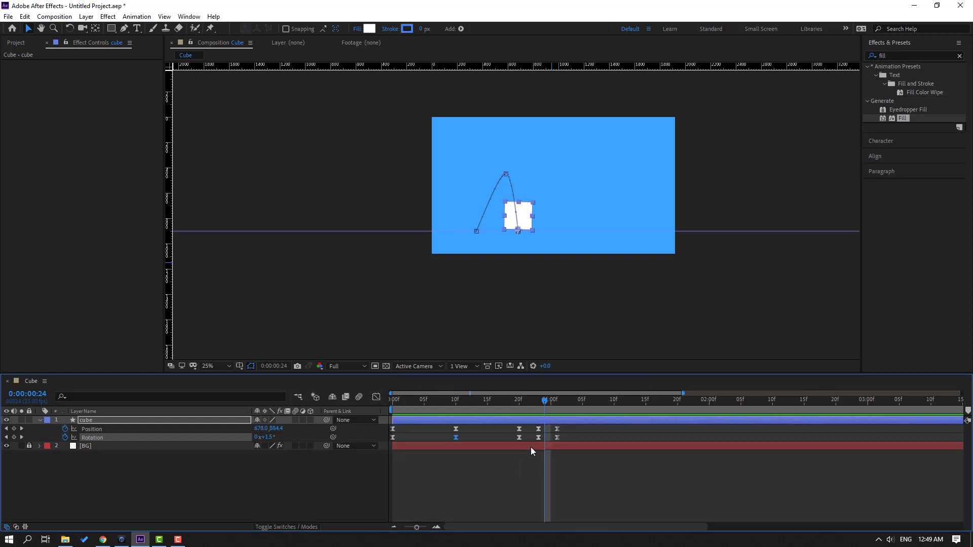
drag(544, 400, 582, 401)
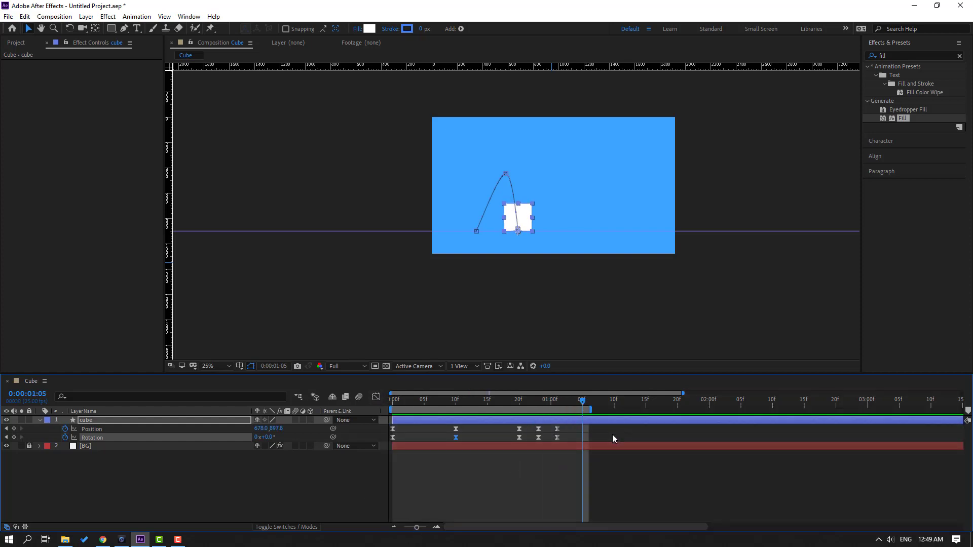
click(226, 366)
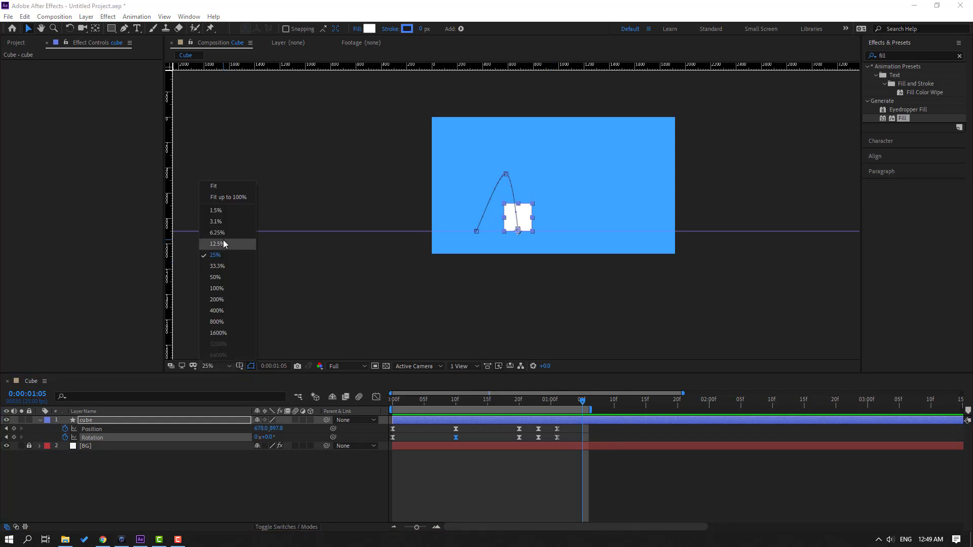
click(234, 200)
key(space)
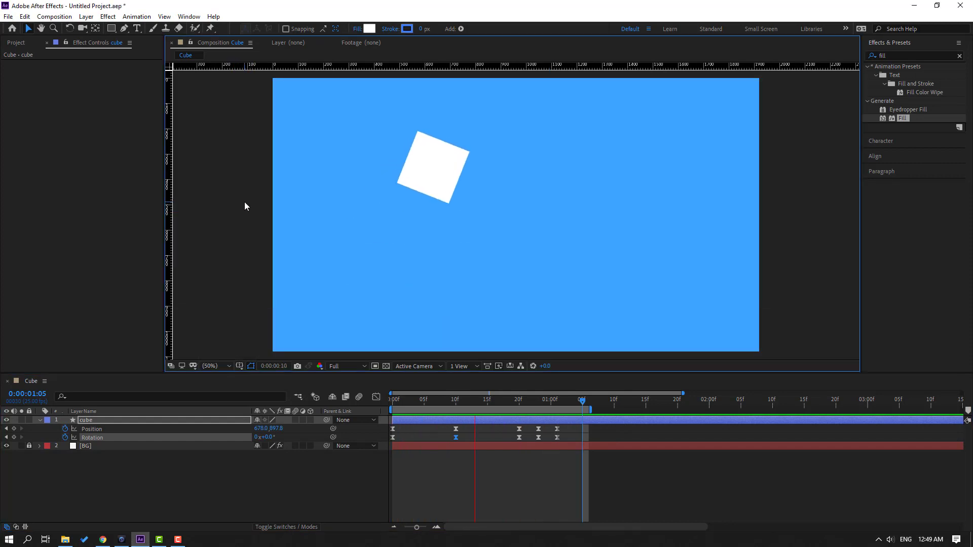
drag(591, 408, 616, 409)
key(space)
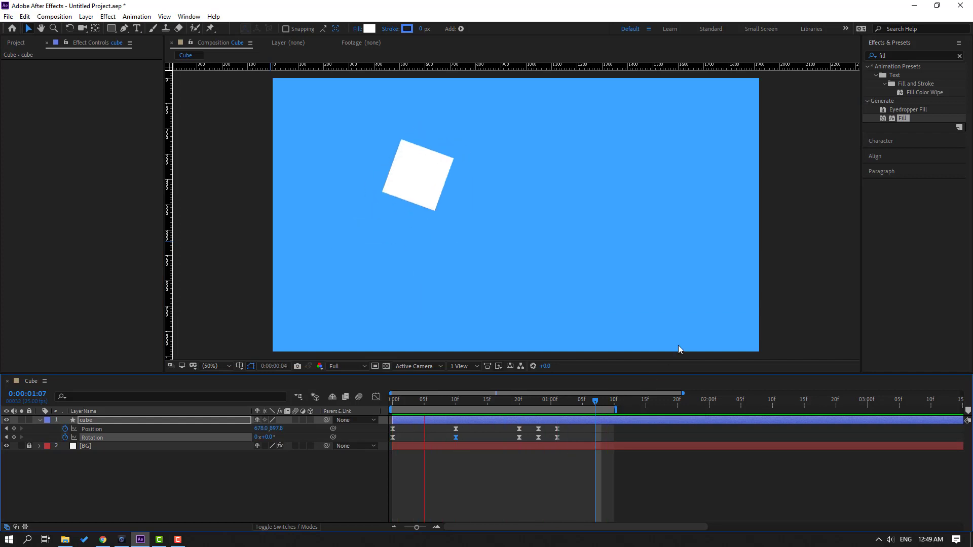
Draw a horizontal ground line with the Pen Tool across the comp at the cube's base.
click(125, 32)
click(234, 490)
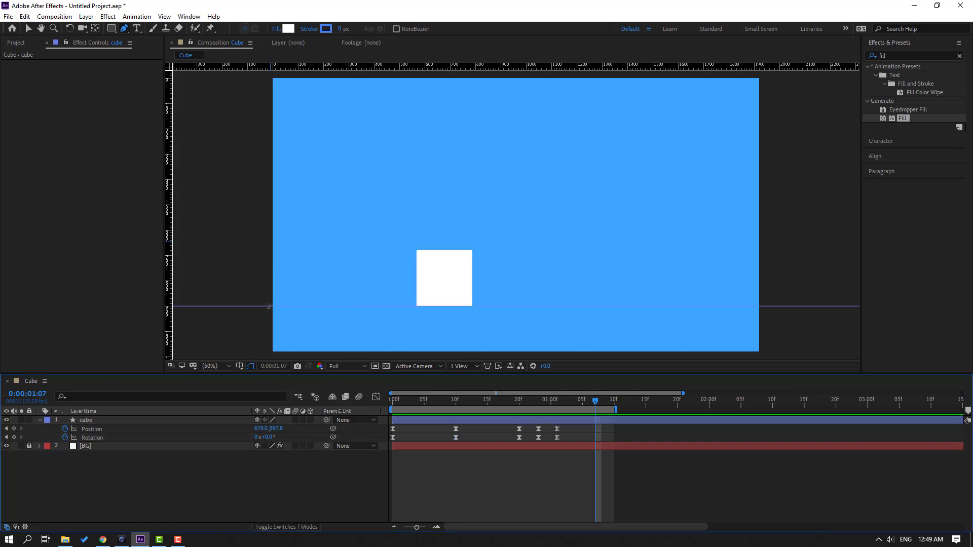
click(265, 302)
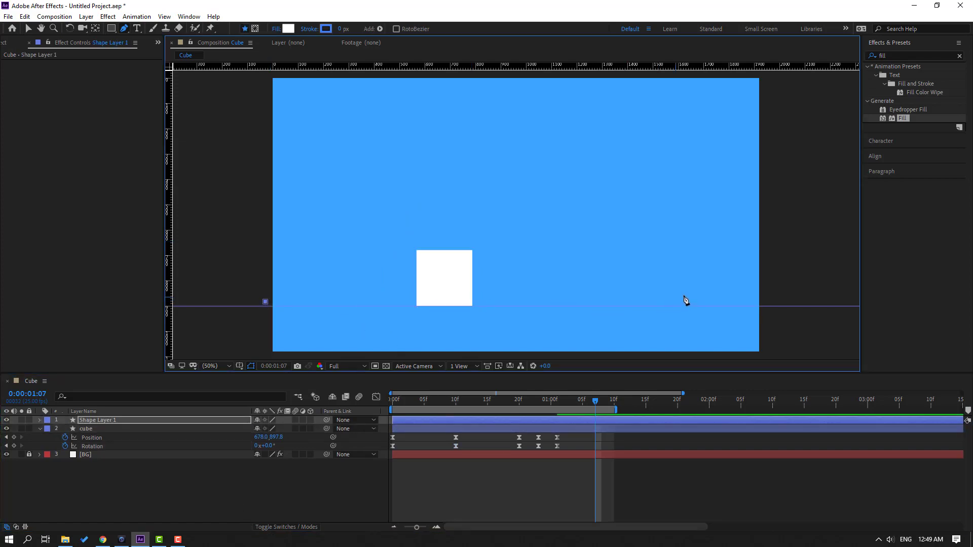
click(761, 301)
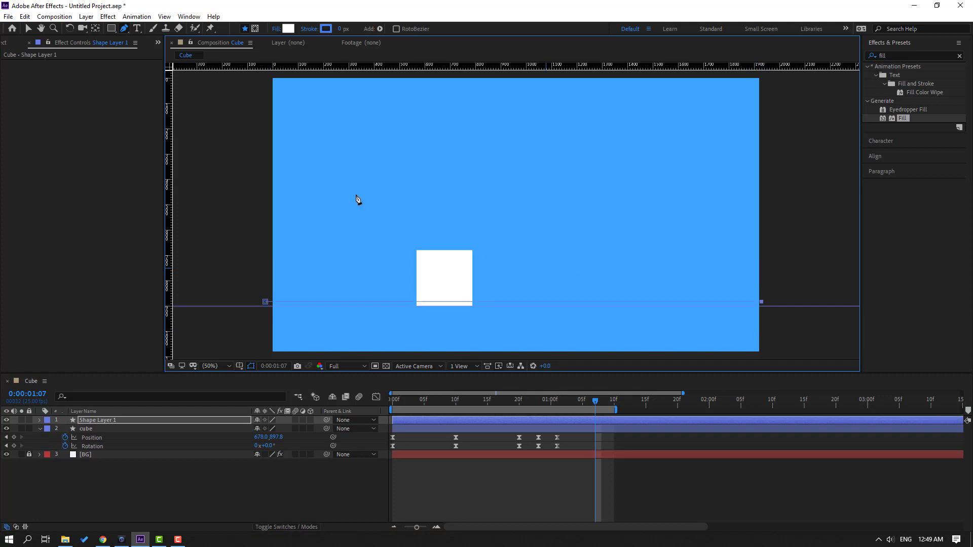
key(h)
key(period)
drag(321, 304, 425, 175)
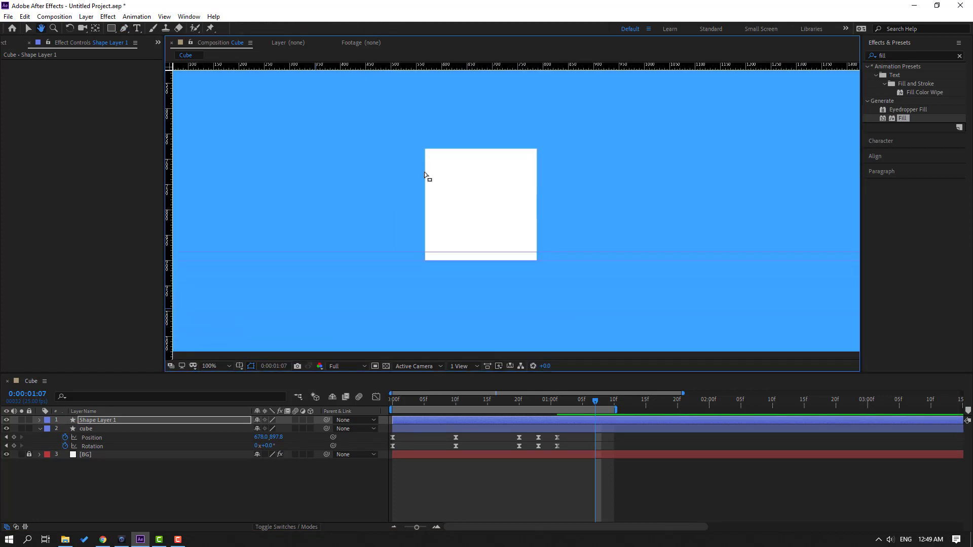
key(v)
Set the ground line's stroke width to 10 px.
click(422, 29)
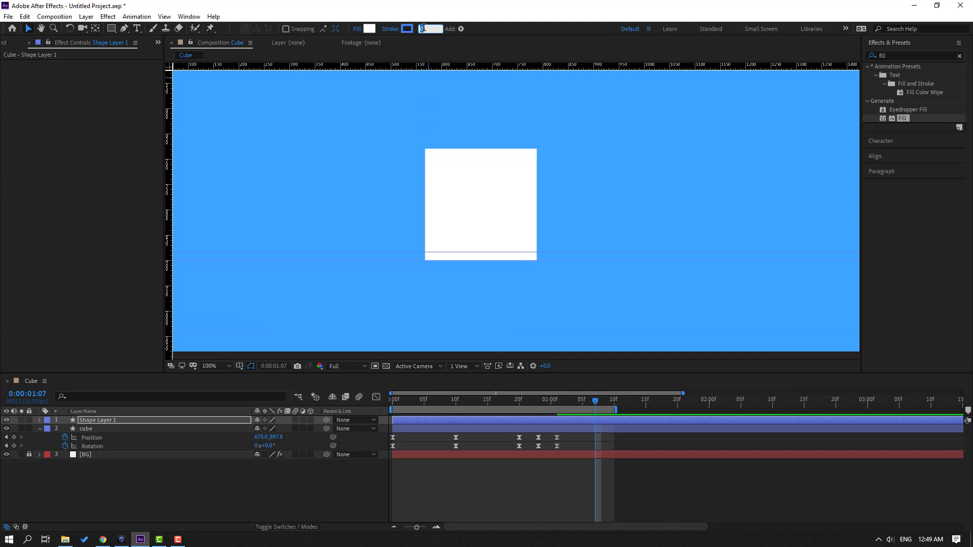
text(10)
key(Return)
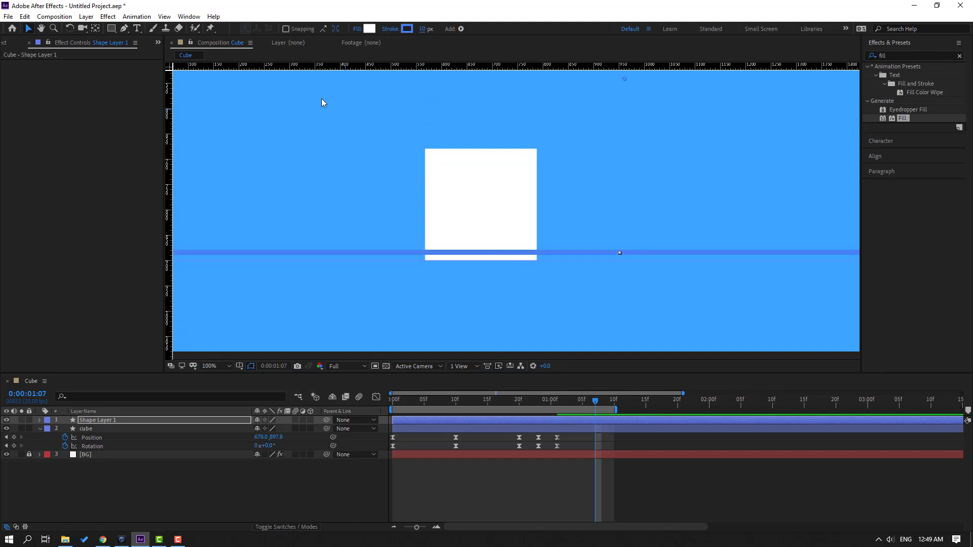
click(356, 29)
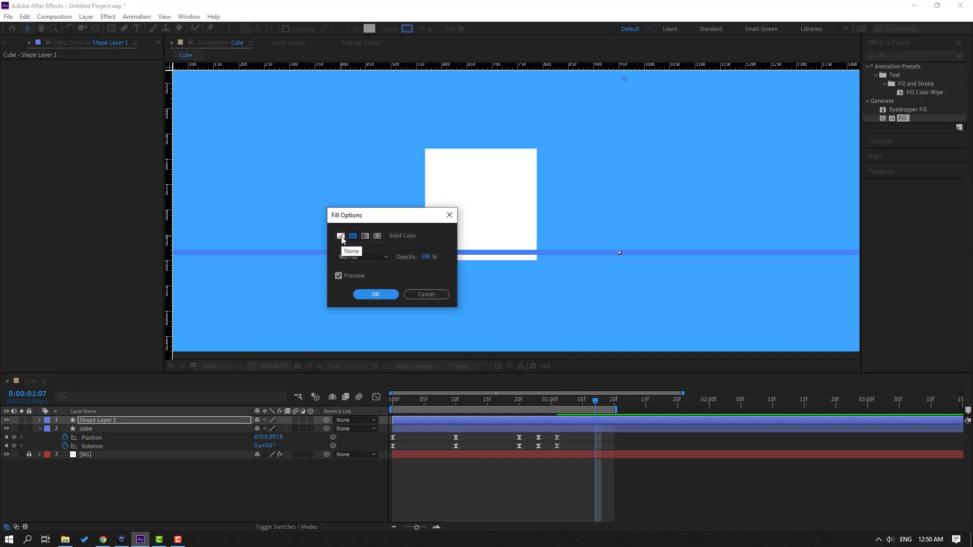
Set the ground line's fill to None and its stroke colour to white.
click(341, 237)
click(375, 294)
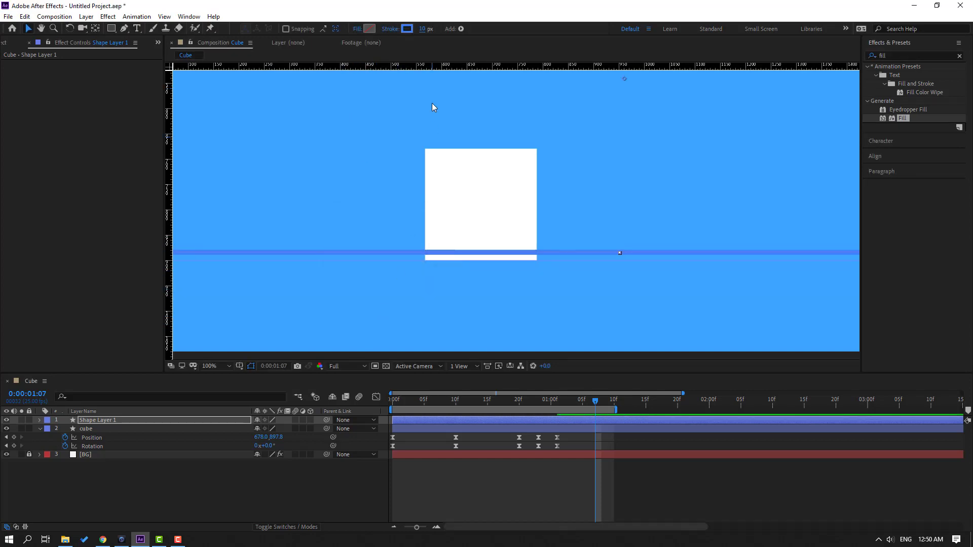
click(407, 29)
mouse_move(603, 403)
mouse_down()
mouse_move(557, 368)
mouse_move(505, 368)
mouse_move(499, 383)
mouse_up()
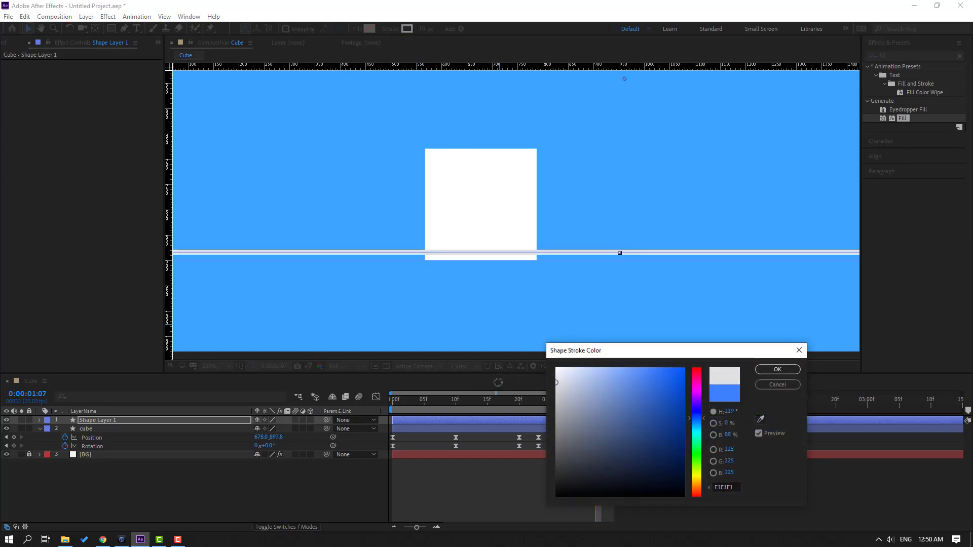
click(777, 370)
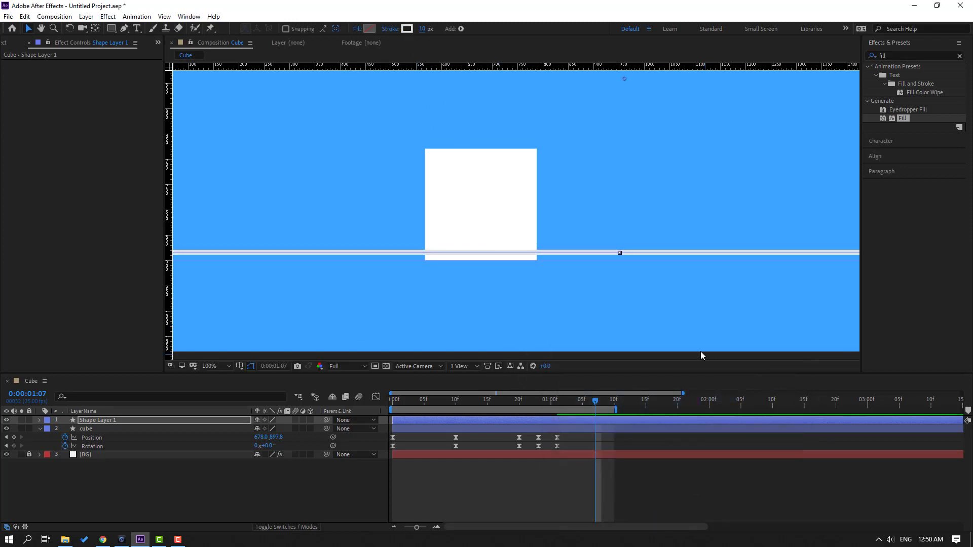
click(98, 421)
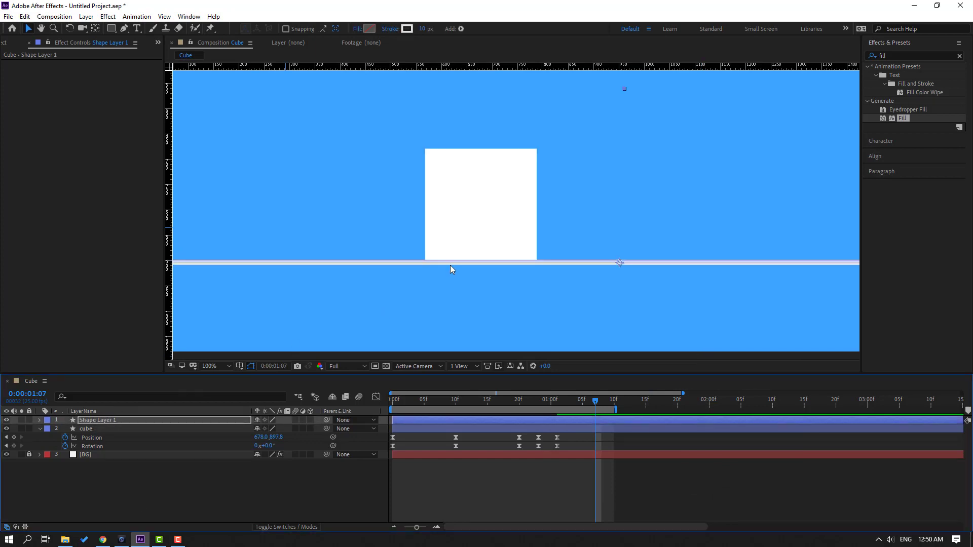
scroll(452, 269, up, 2)
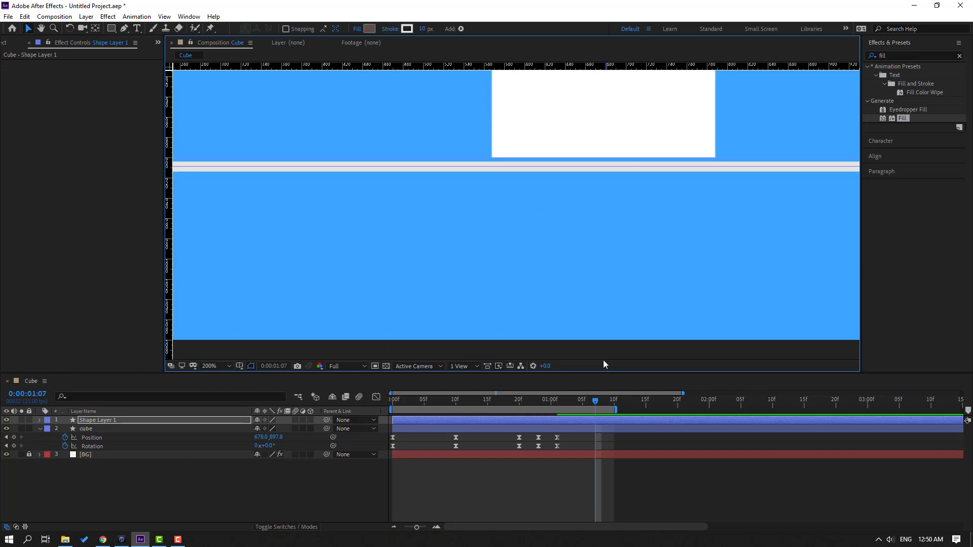
scroll(622, 275, down, 6)
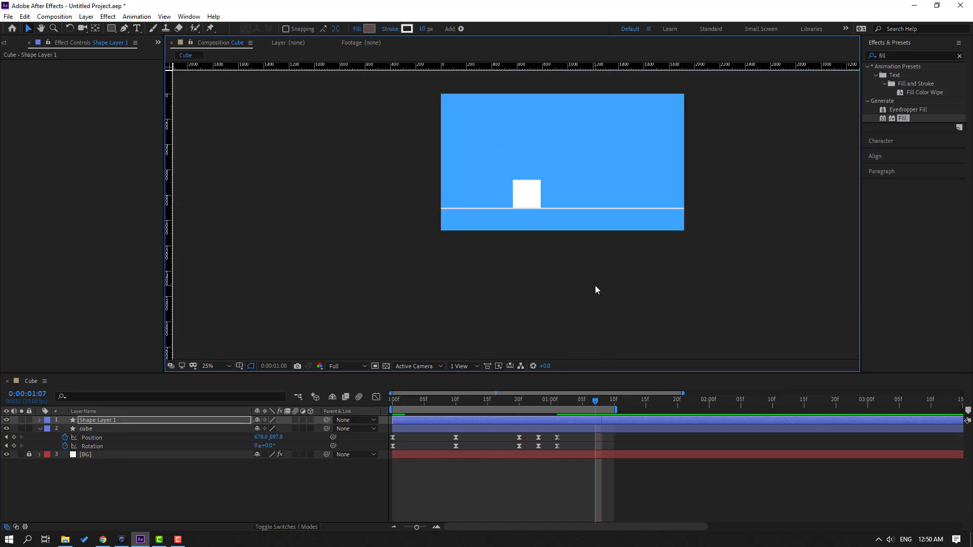
scroll(595, 285, up, 2)
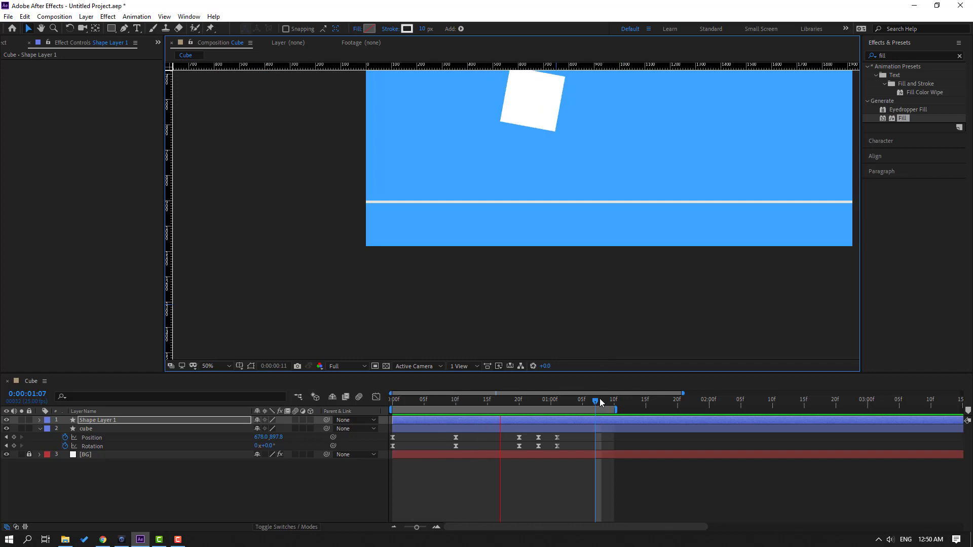
click(221, 365)
click(211, 226)
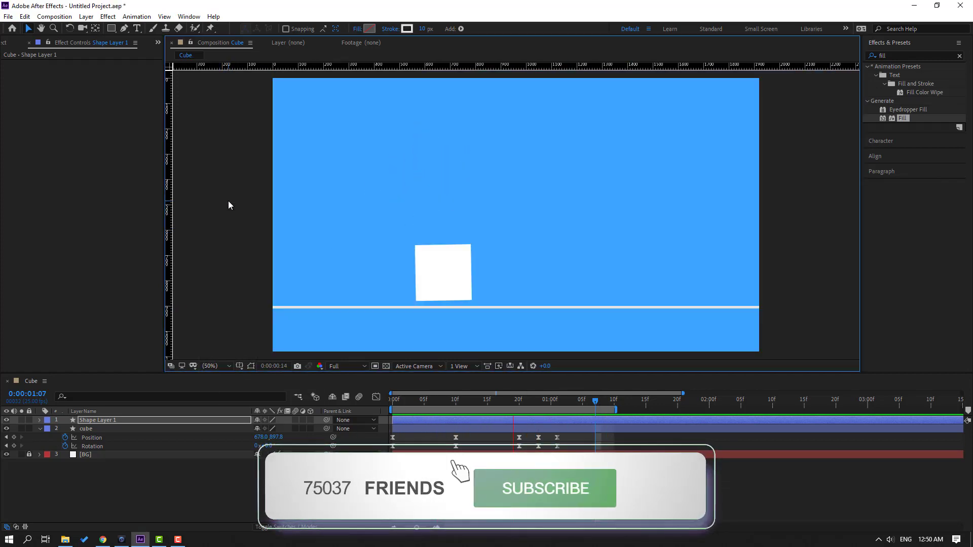